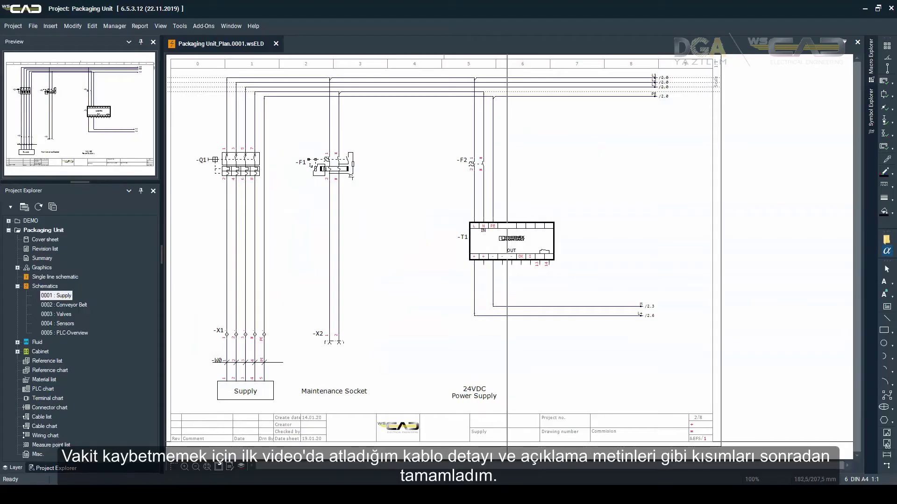
Open the Conveyor Belt, Valves, Sensors and PLC-Overview schematics, then expand the Cabinet pages.
{"action": "double_click", "coordinate": [63, 302]}
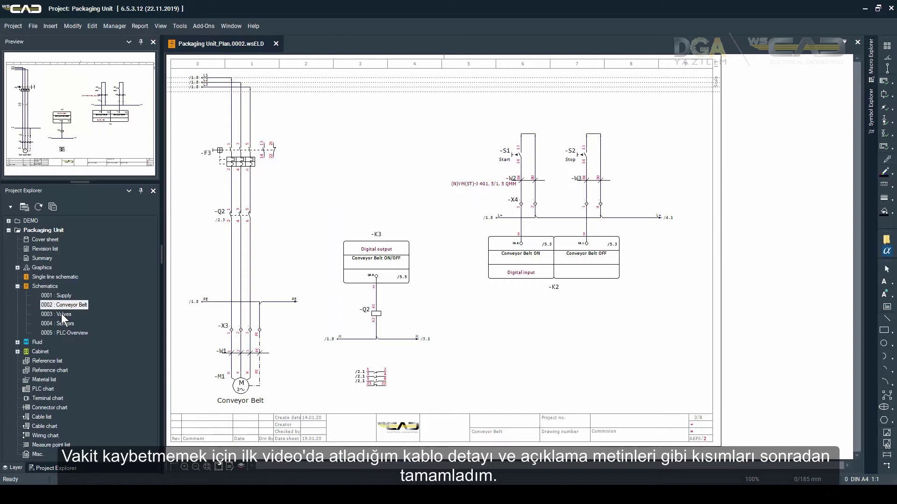
{"action": "double_click", "coordinate": [61, 312]}
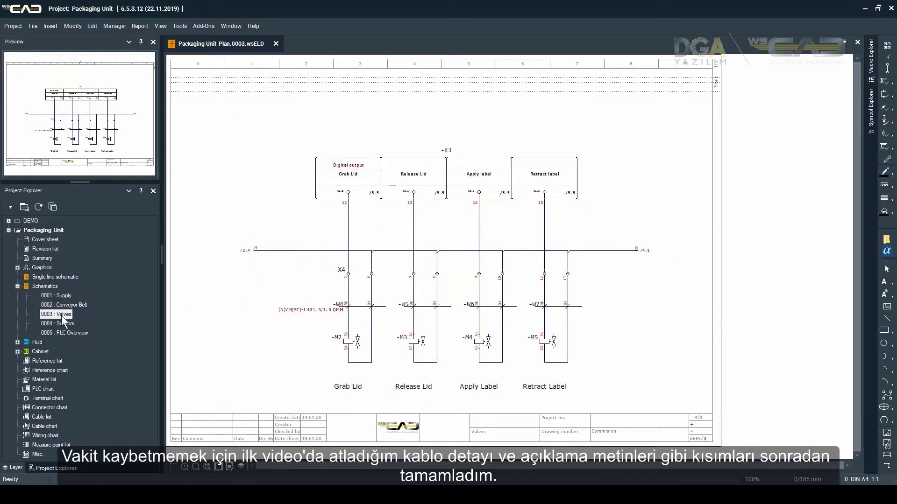
{"action": "double_click", "coordinate": [61, 324]}
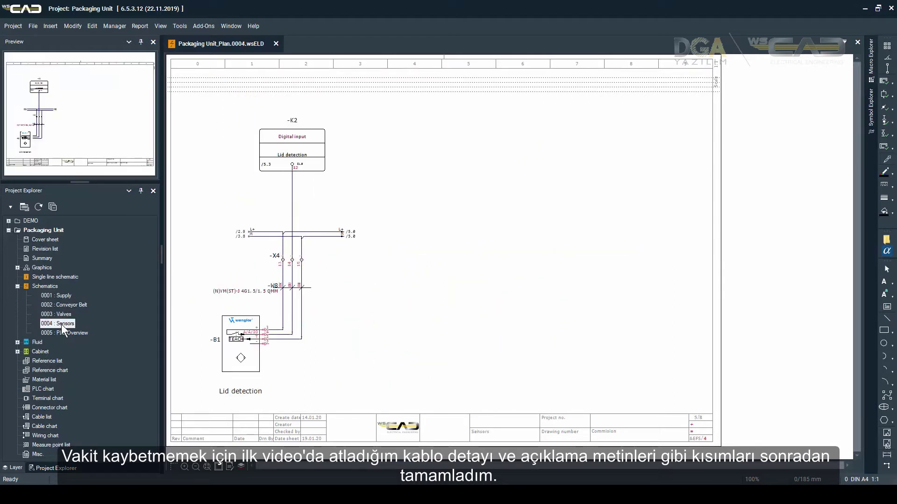
{"action": "double_click", "coordinate": [61, 334]}
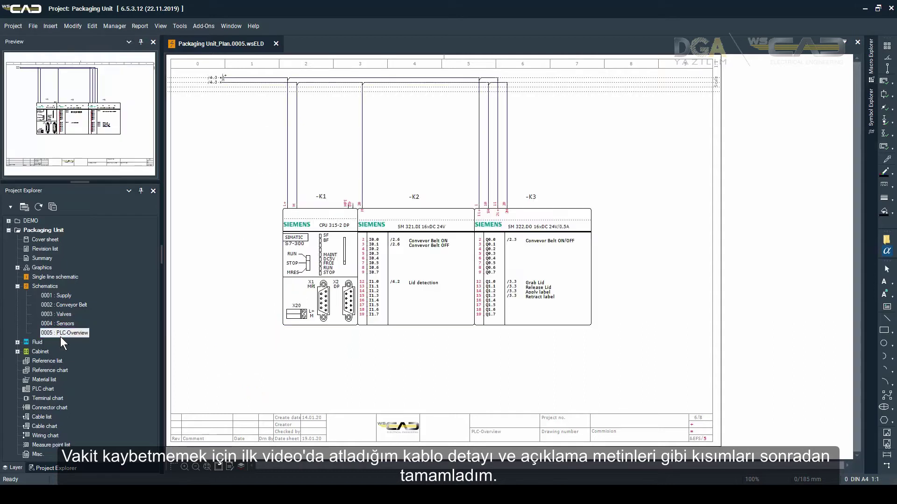
{"action": "left_click", "coordinate": [17, 351]}
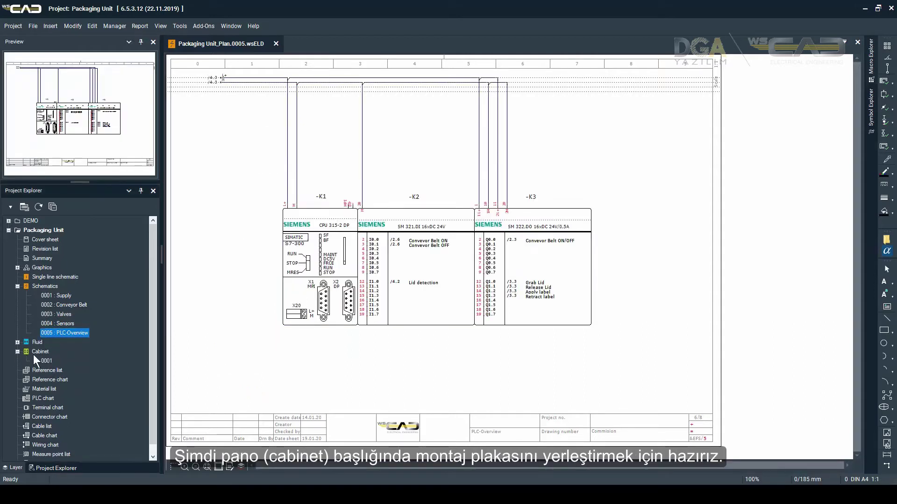
Open cabinet page 0001 and enable the Alignment objects and Cabinet toolbars.
{"action": "double_click", "coordinate": [47, 360]}
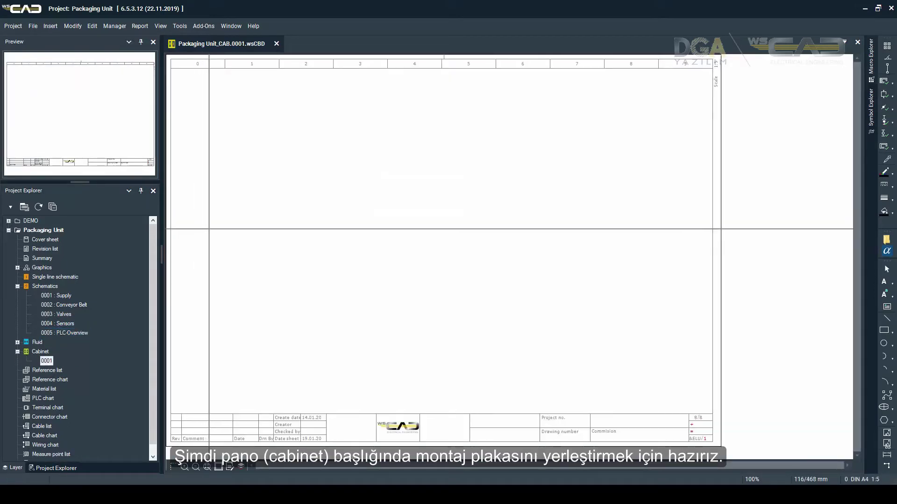
{"action": "right_click", "coordinate": [285, 24]}
{"action": "left_click", "coordinate": [292, 38]}
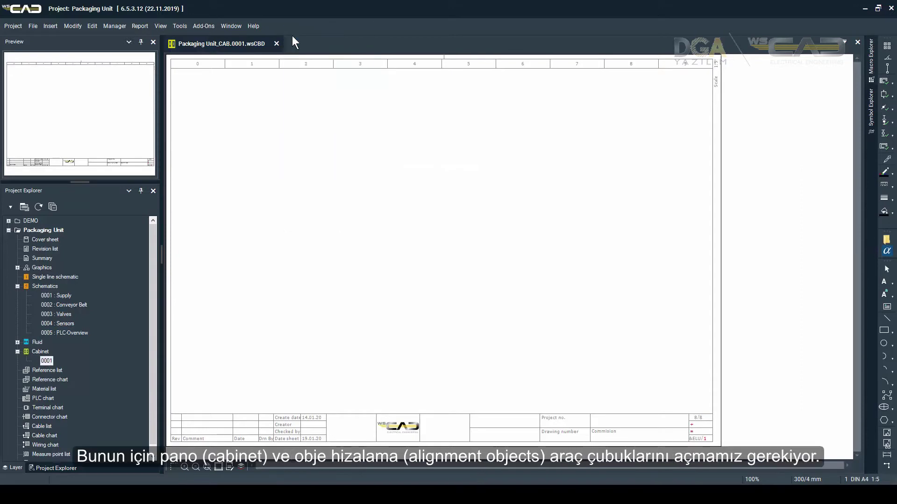
{"action": "right_click", "coordinate": [292, 36]}
{"action": "left_click", "coordinate": [331, 73]}
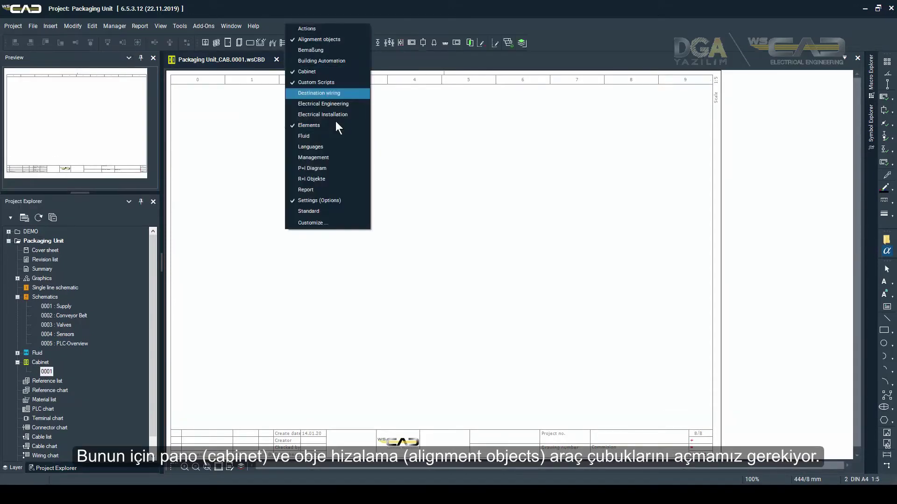
Place the Schneider CRN 800x600x300 mounting plate (U1) on the sheet.
{"action": "left_click", "coordinate": [253, 42]}
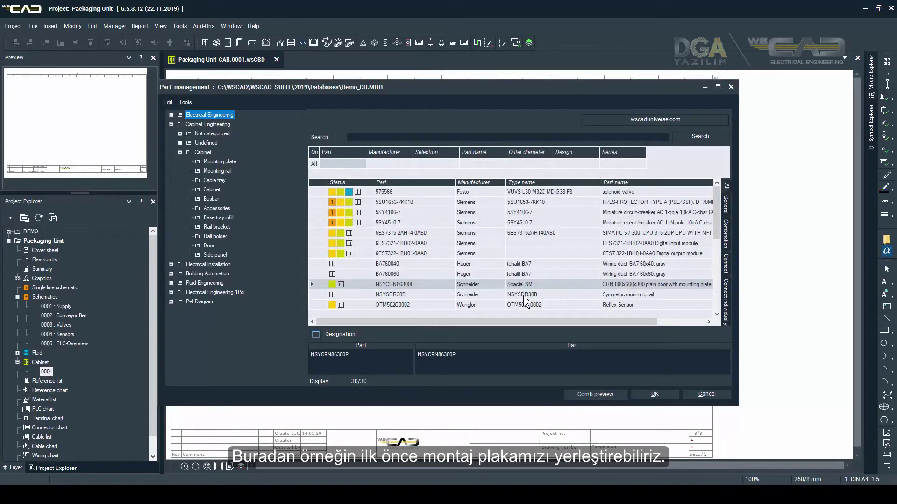
{"action": "double_click", "coordinate": [520, 285]}
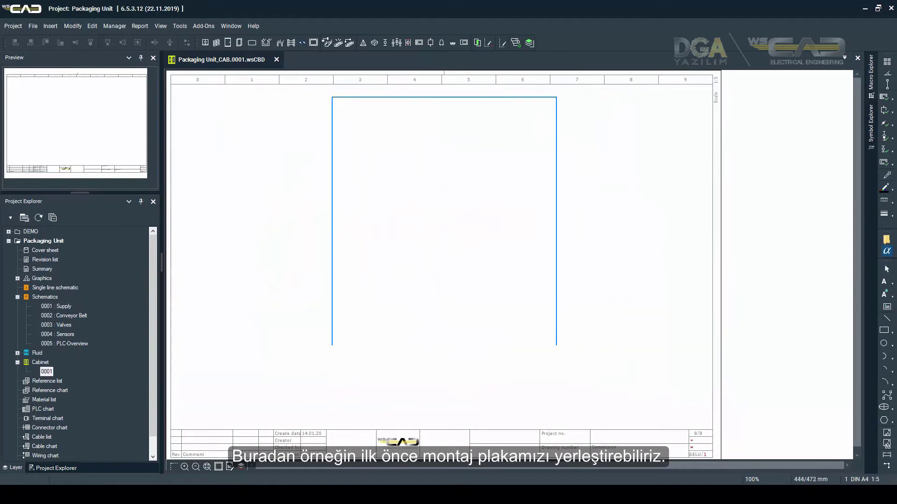
{"action": "left_click", "coordinate": [319, 260]}
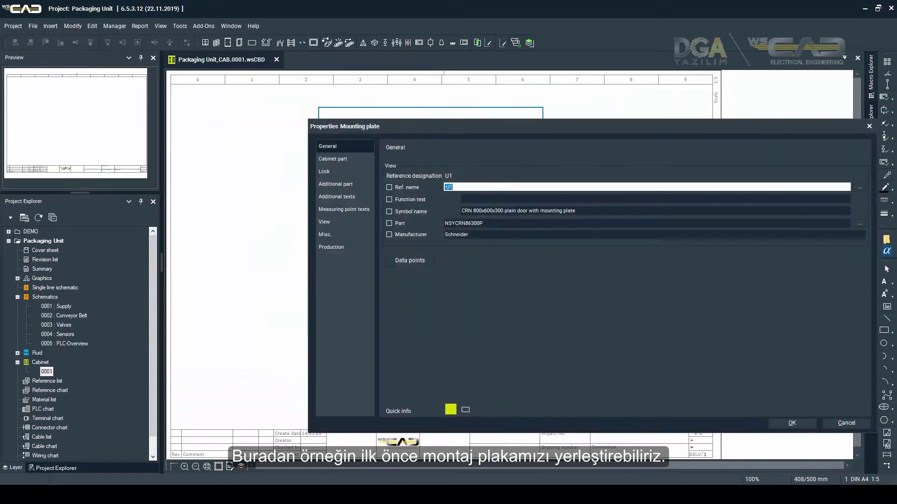
{"action": "key", "text": "Return"}
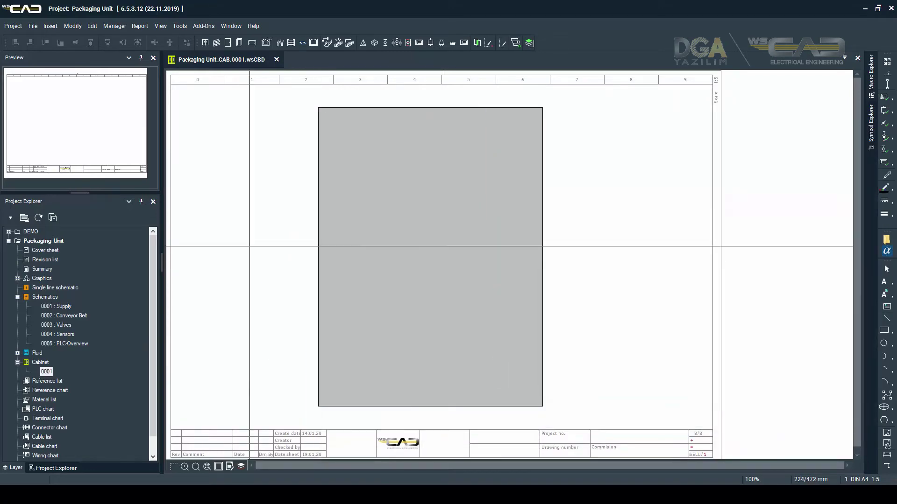
Choose the Hager BA760040 60x40 grey wiring duct and run it along the plate's top.
{"action": "left_click", "coordinate": [330, 44]}
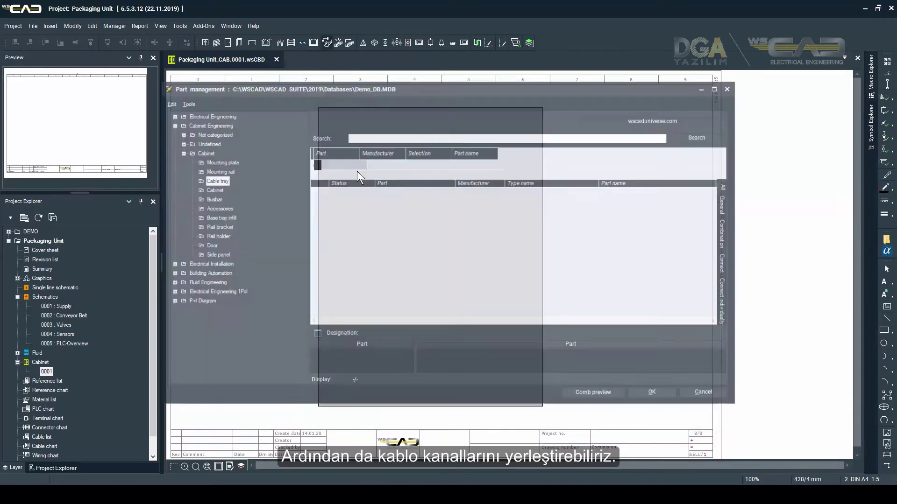
{"action": "left_click", "coordinate": [397, 191]}
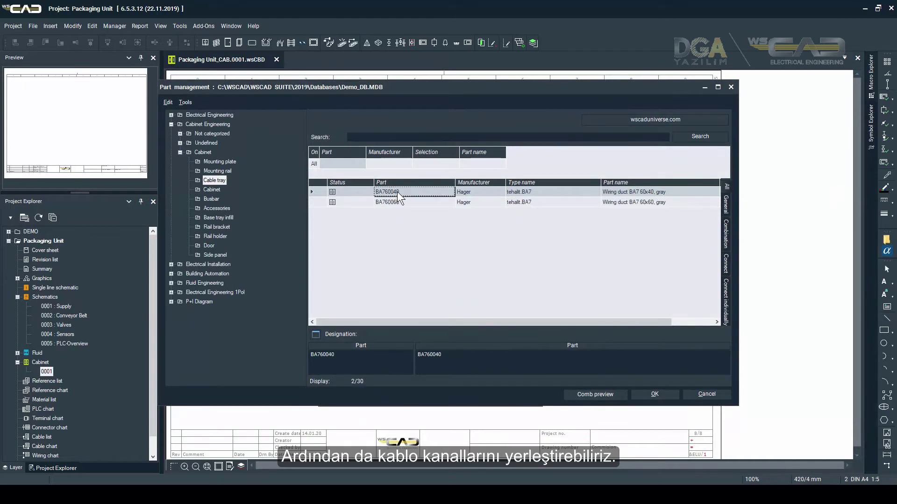
{"action": "double_click", "coordinate": [398, 191]}
{"action": "left_click", "coordinate": [397, 277]}
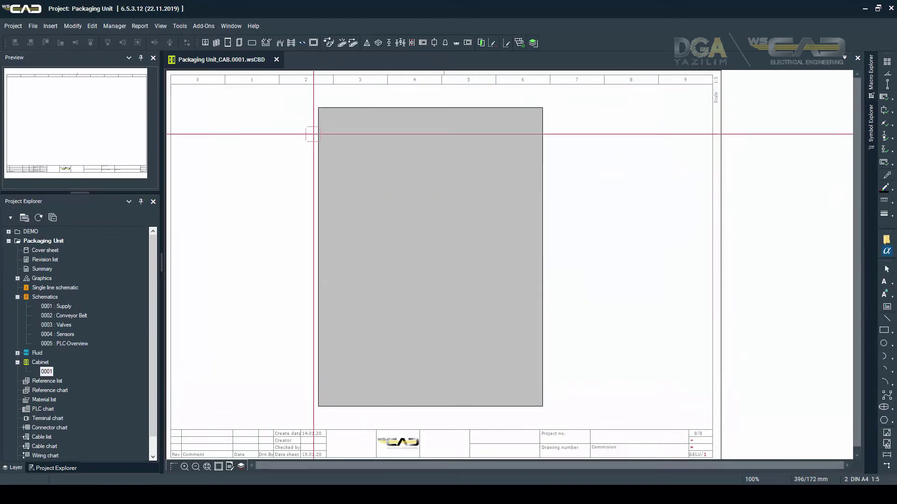
{"action": "left_click", "coordinate": [308, 113]}
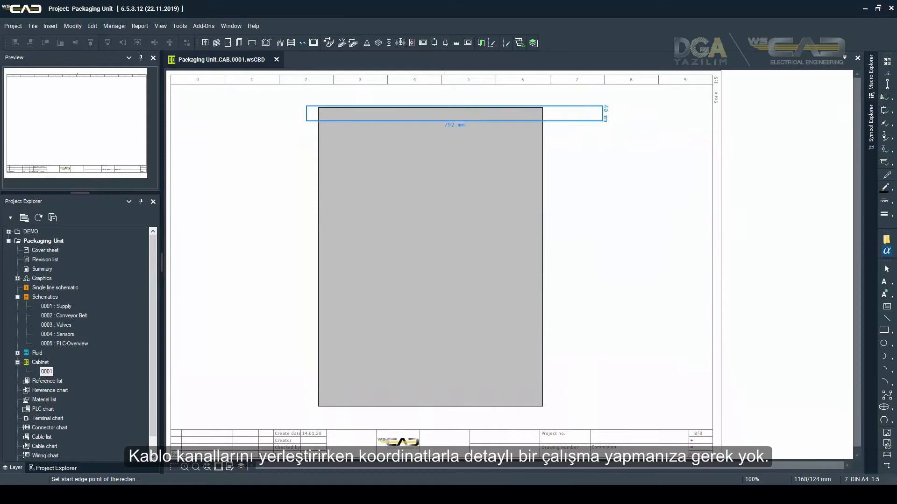
{"action": "left_click", "coordinate": [603, 113]}
{"action": "left_click", "coordinate": [792, 423]}
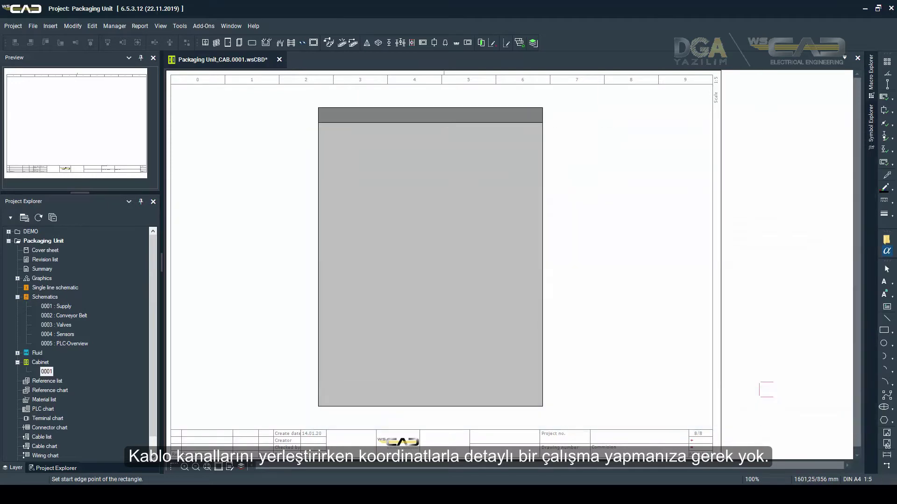
Add a horizontal duct across the lower plate and a vertical duct down the left edge.
{"action": "left_click", "coordinate": [287, 326]}
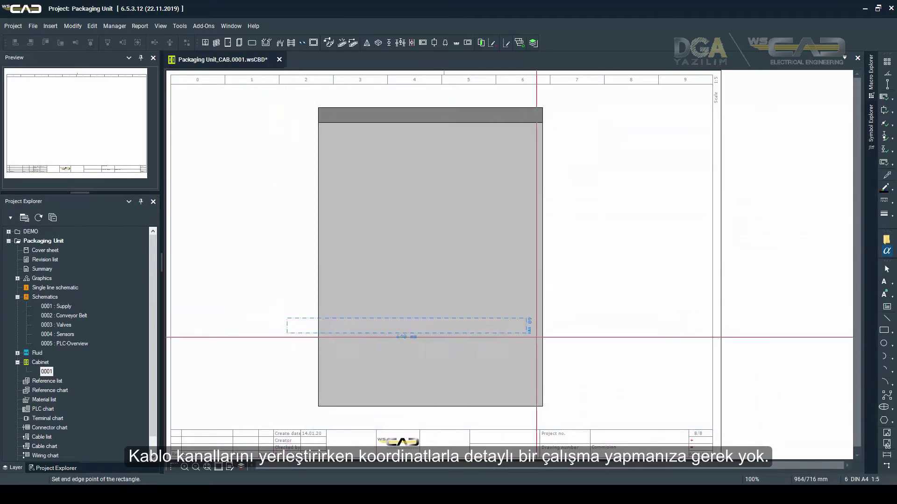
{"action": "left_click", "coordinate": [583, 326]}
{"action": "left_click", "coordinate": [792, 422]}
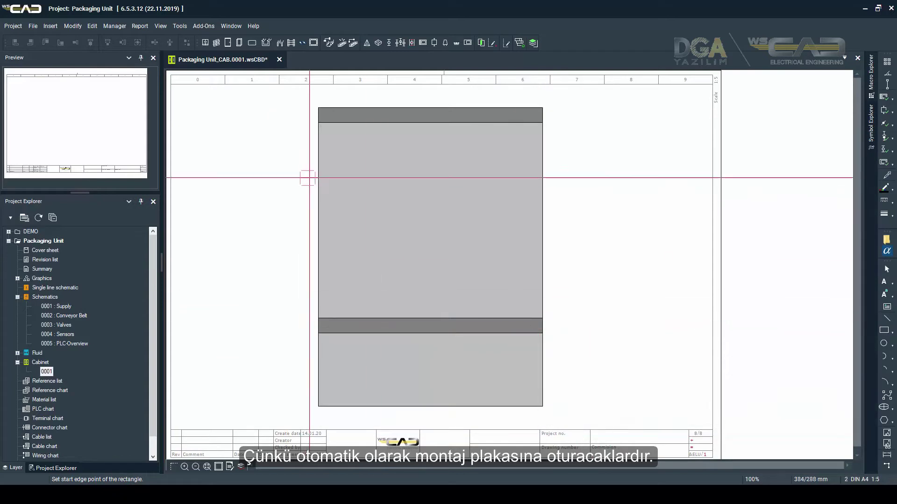
{"action": "left_click", "coordinate": [315, 113]}
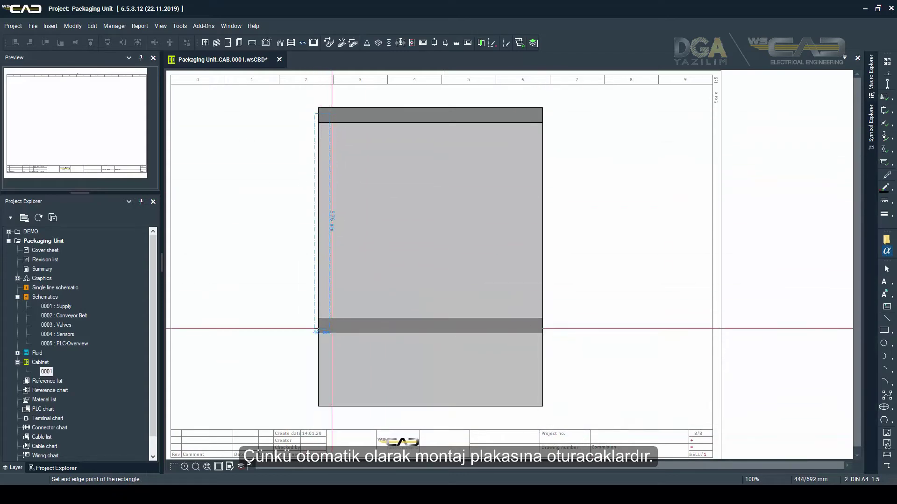
{"action": "left_click", "coordinate": [332, 318]}
{"action": "left_click", "coordinate": [792, 422]}
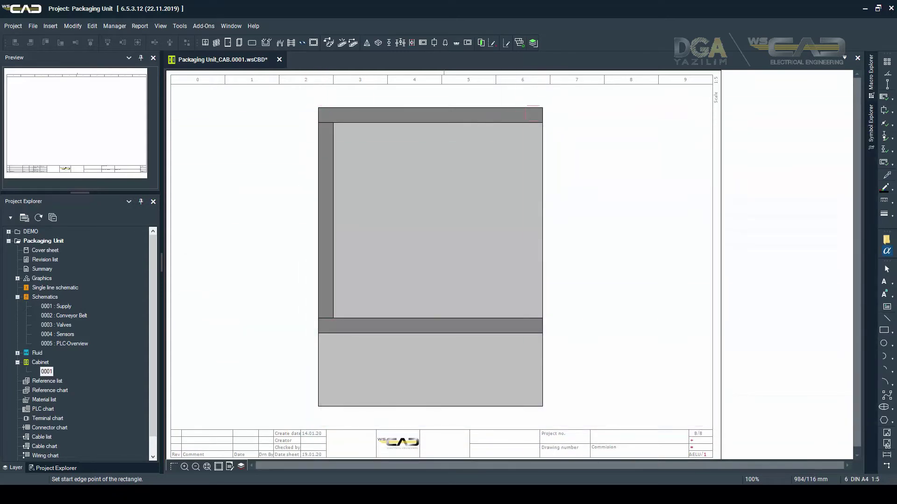
Add the right-edge vertical duct and a horizontal duct across the middle.
{"action": "left_click", "coordinate": [538, 325]}
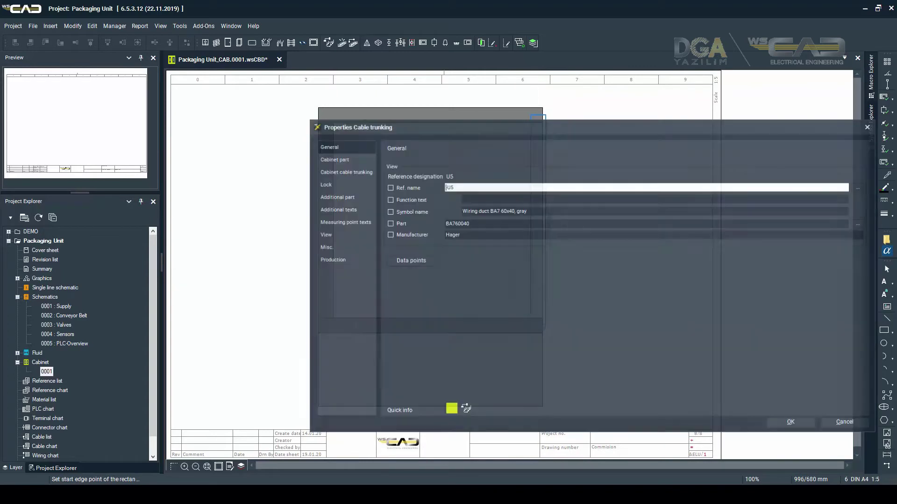
{"action": "left_click", "coordinate": [792, 422]}
{"action": "left_click", "coordinate": [320, 216]}
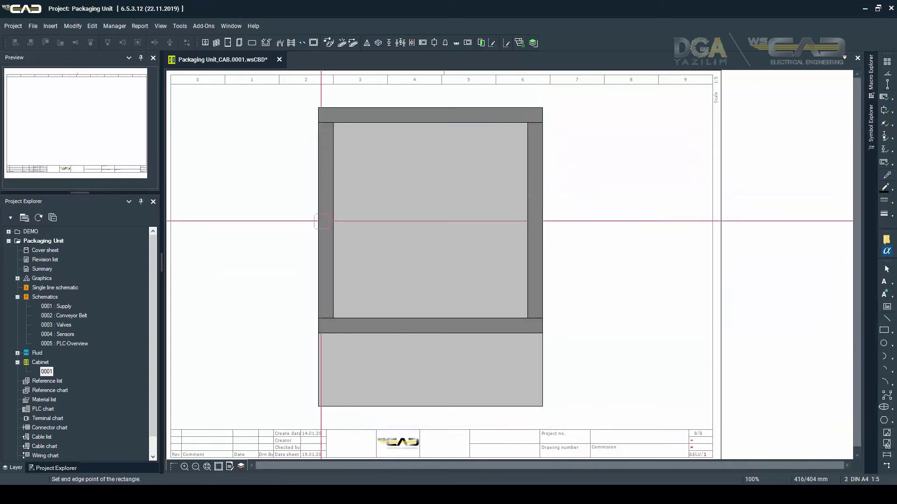
{"action": "left_click", "coordinate": [541, 233]}
{"action": "key", "text": "Return"}
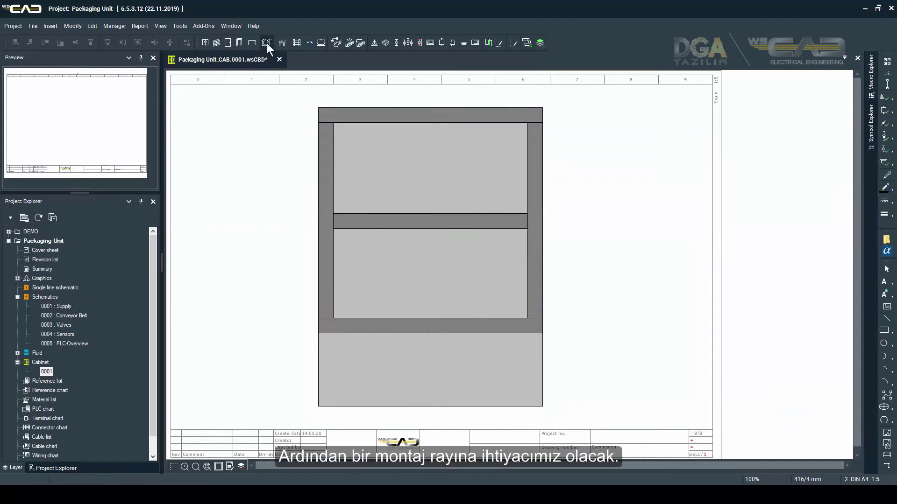
Choose the NSYSDR30B symmetric mounting rail and place the first one in the upper section.
{"action": "left_click", "coordinate": [266, 43]}
{"action": "double_click", "coordinate": [422, 194]}
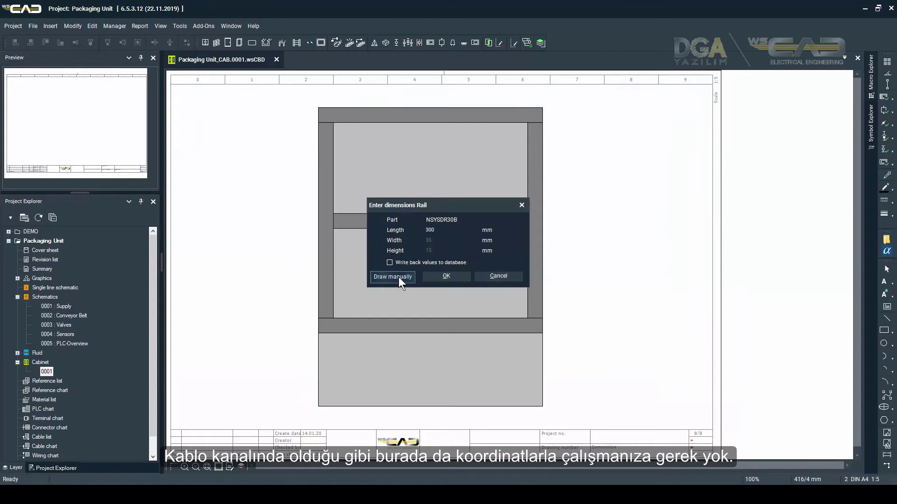
{"action": "left_click", "coordinate": [392, 277]}
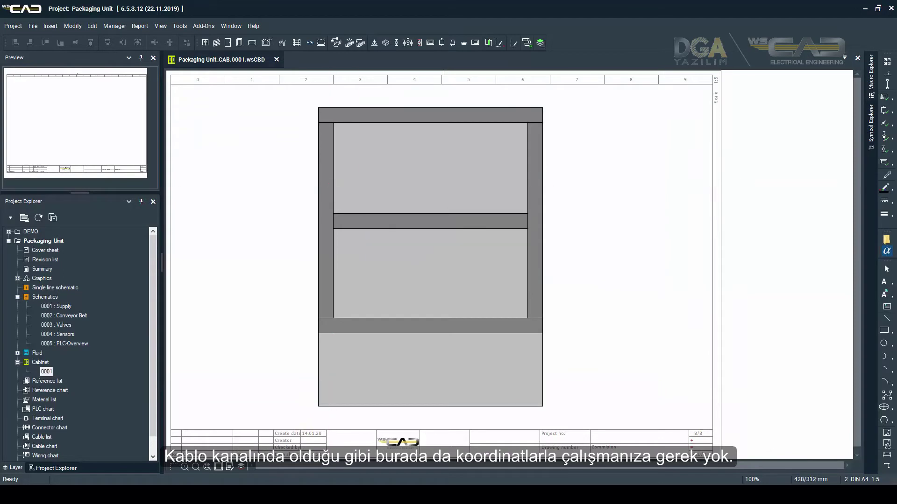
{"action": "left_click", "coordinate": [429, 191]}
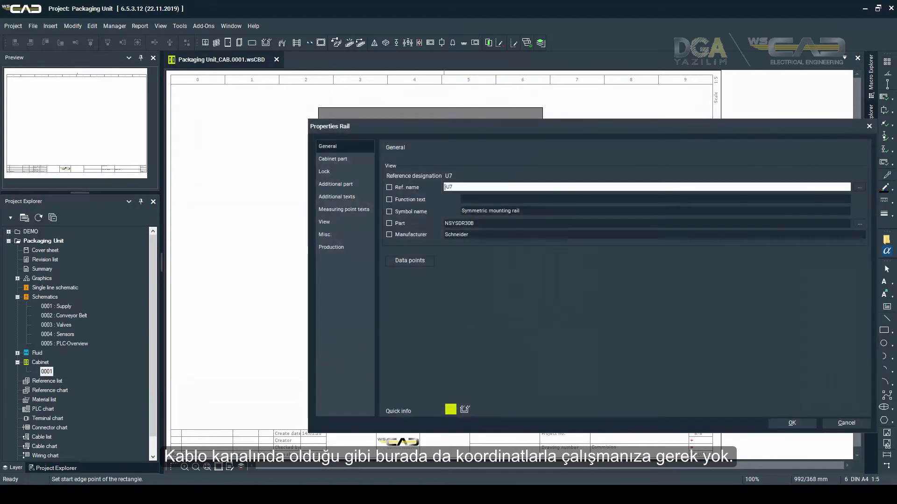
{"action": "key", "text": "Return"}
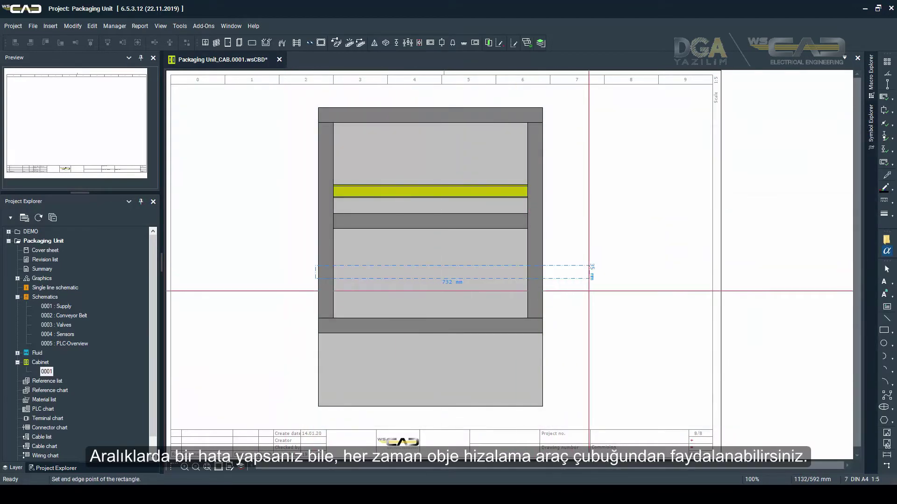
Place the second rail in the middle section and the third across the lower plate.
{"action": "left_click", "coordinate": [317, 271]}
{"action": "key", "text": "Return"}
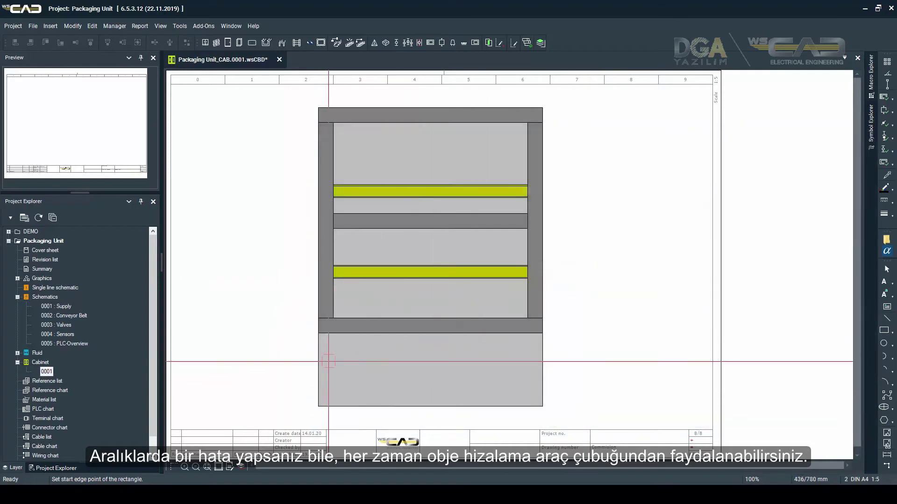
{"action": "left_click", "coordinate": [307, 361]}
{"action": "left_click", "coordinate": [564, 373]}
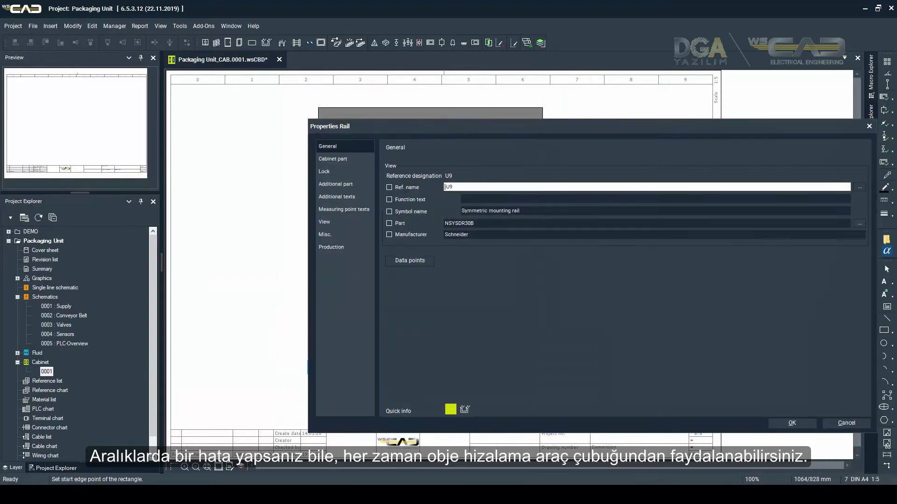
{"action": "key", "text": "Return"}
{"action": "key", "text": "Escape"}
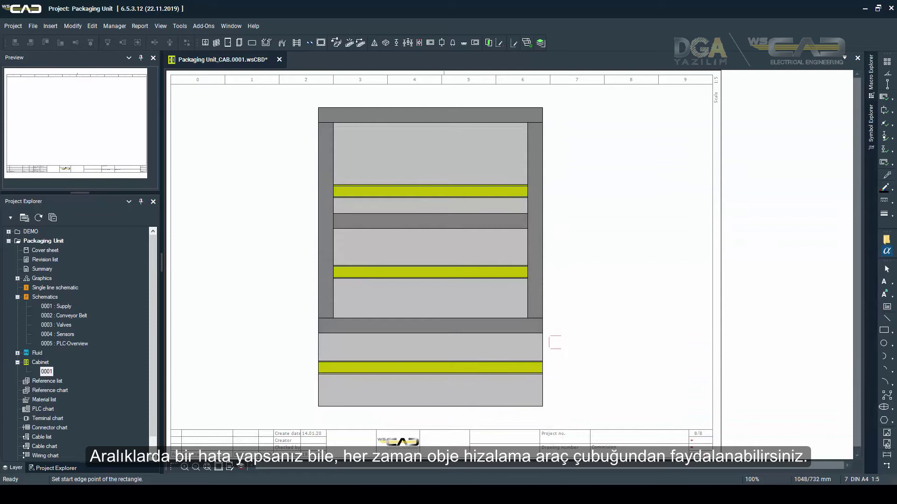
Centre the upper rail between the top and middle ducts, then the second rail between its ducts.
{"action": "left_click", "coordinate": [362, 190], "text": "ctrl"}
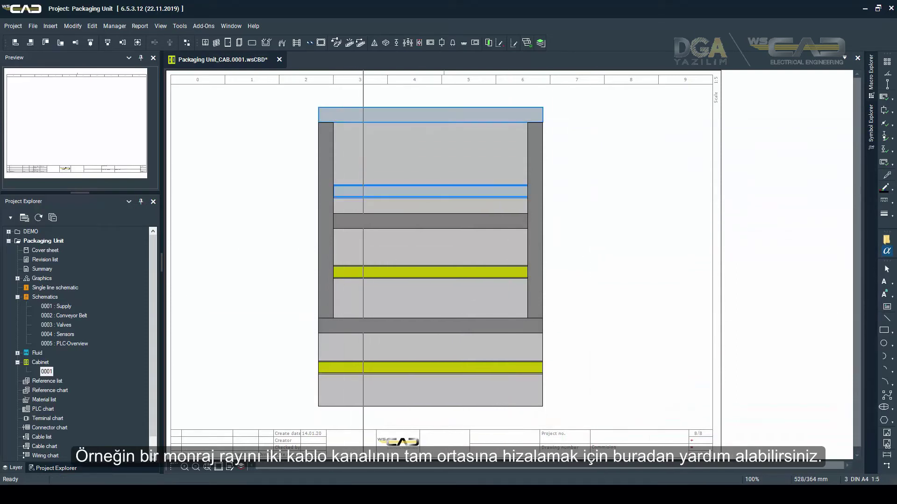
{"action": "left_click", "coordinate": [363, 219], "text": "ctrl"}
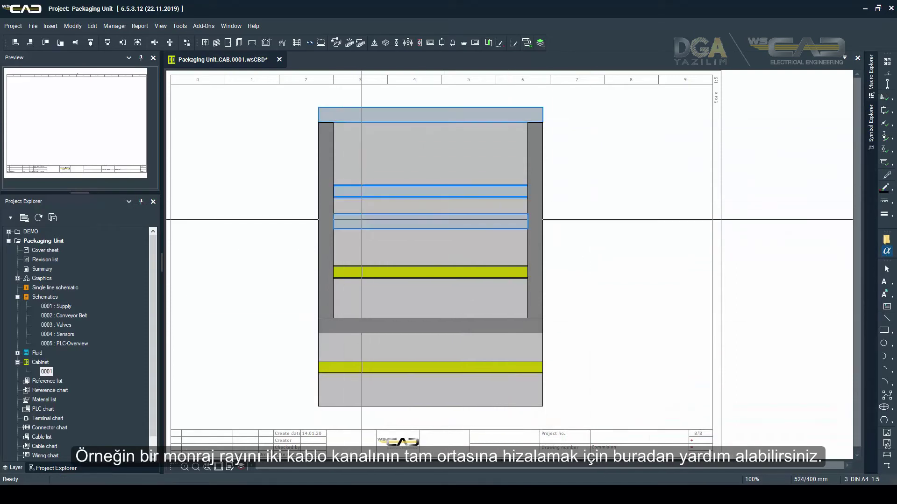
{"action": "left_click", "coordinate": [169, 42]}
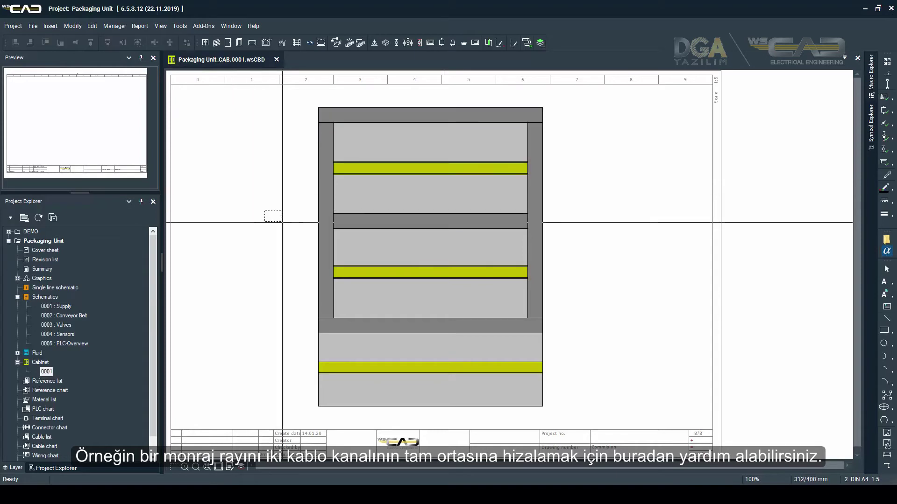
{"action": "left_click_drag", "start_coordinate": [210, 210], "coordinate": [561, 360]}
{"action": "left_click", "coordinate": [169, 42]}
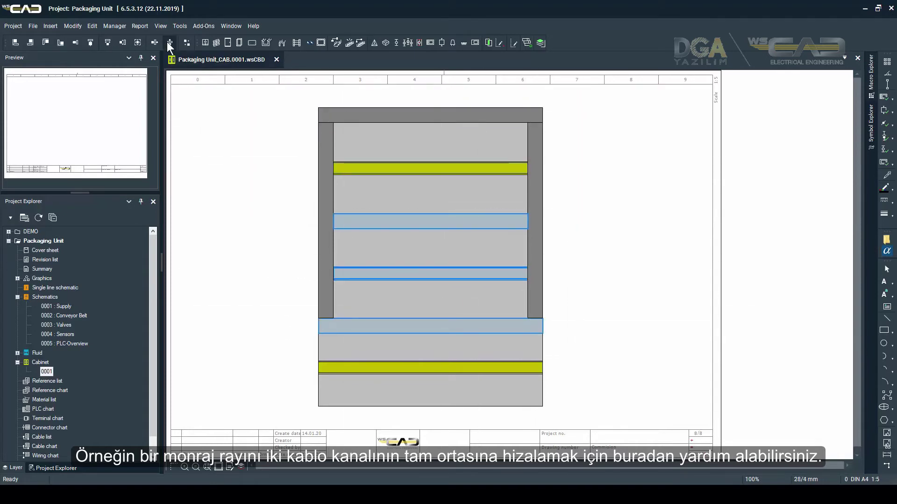
Open Material Explorer, dock it beside the drawing and show all project materials.
{"action": "left_click", "coordinate": [236, 248]}
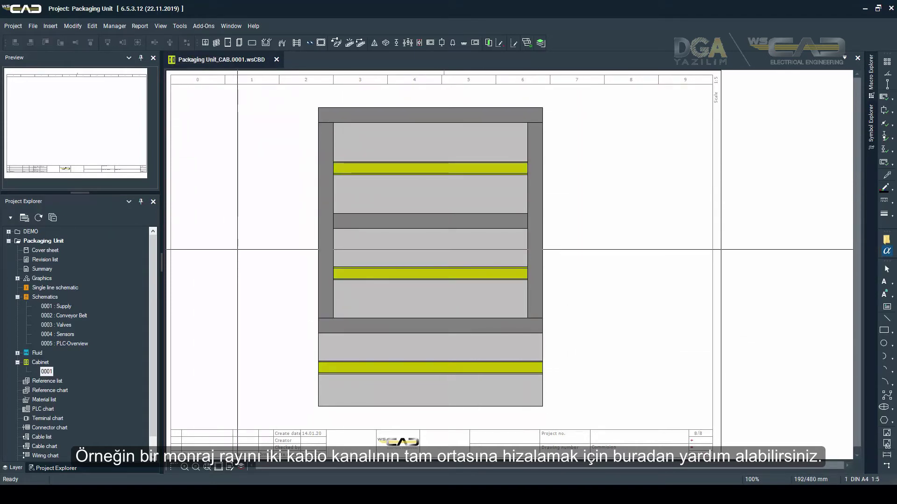
{"action": "left_click", "coordinate": [161, 26]}
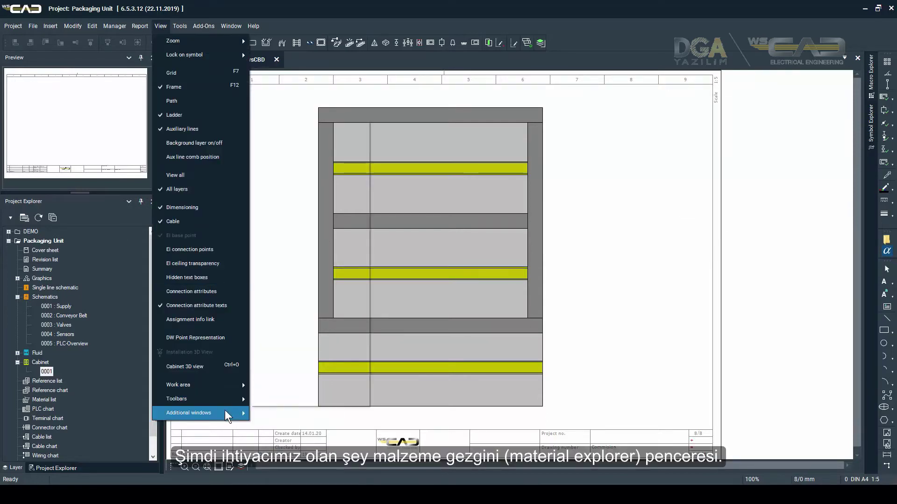
{"action": "mouse_move", "coordinate": [188, 413]}
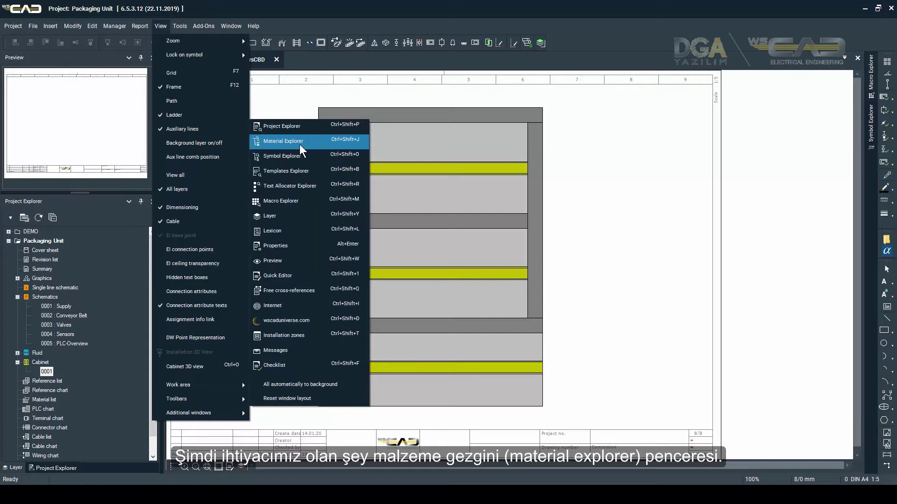
{"action": "left_click", "coordinate": [300, 143]}
{"action": "left_click", "coordinate": [851, 59]}
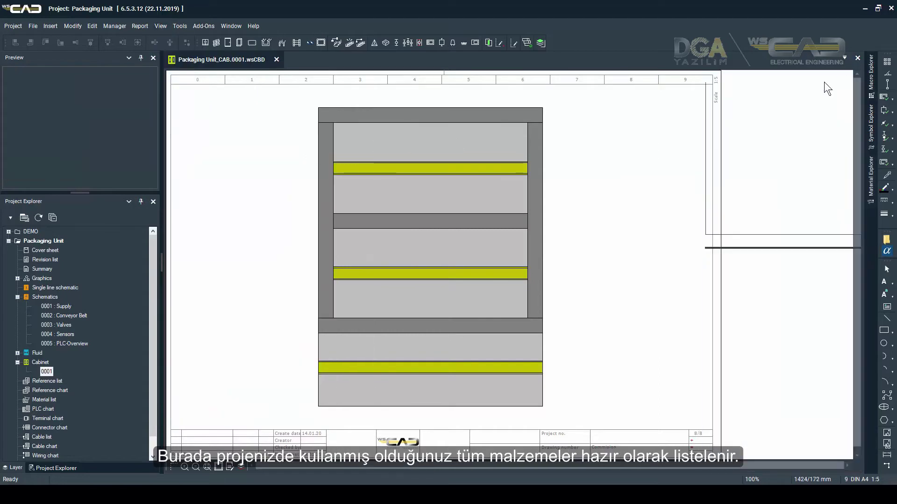
{"action": "left_click", "coordinate": [718, 87]}
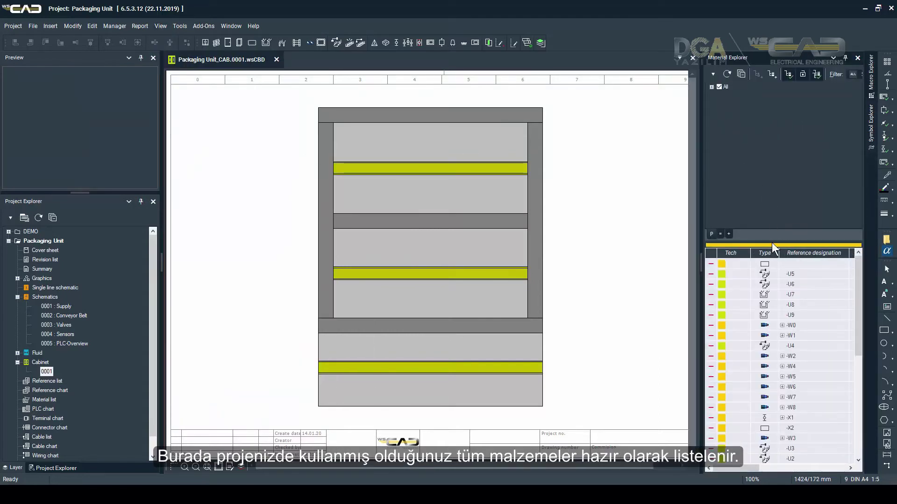
Enlarge the Material Explorer panel to reveal symbol names and sort by reference designation.
{"action": "left_click_drag", "start_coordinate": [772, 242], "coordinate": [774, 161]}
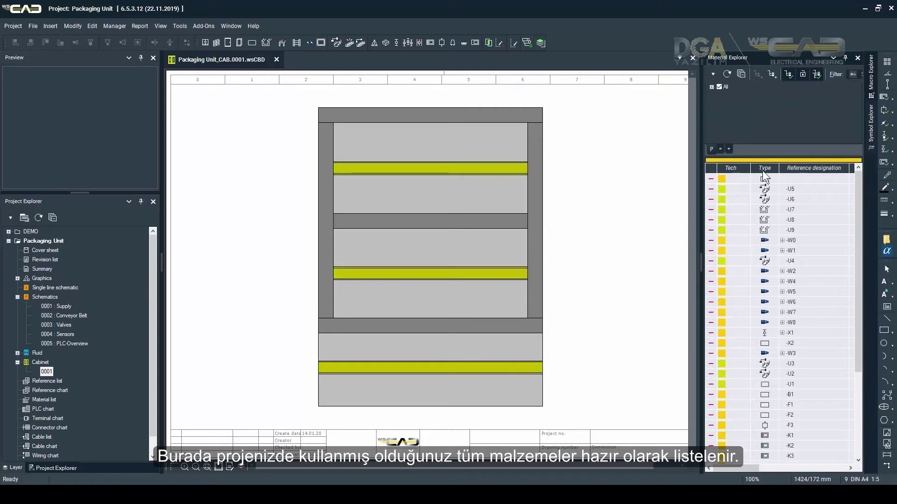
{"action": "left_click", "coordinate": [763, 171]}
{"action": "left_click_drag", "start_coordinate": [701, 198], "coordinate": [648, 199]}
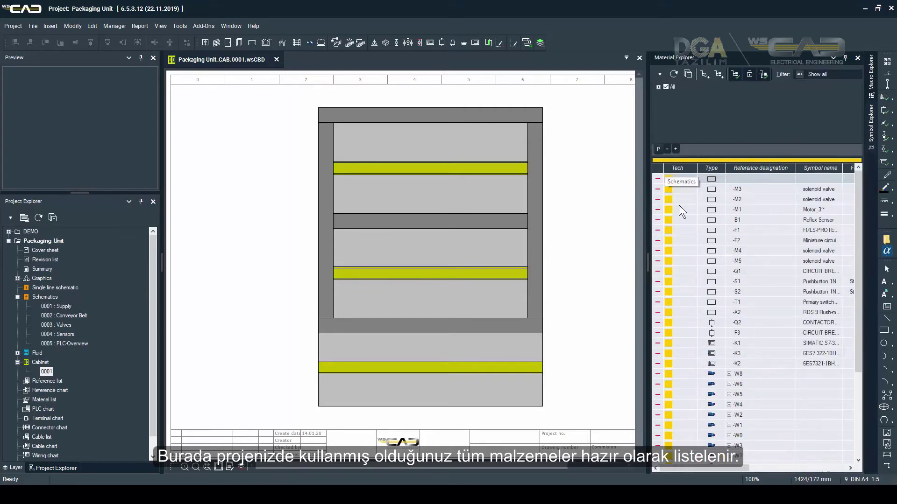
{"action": "left_click", "coordinate": [752, 171]}
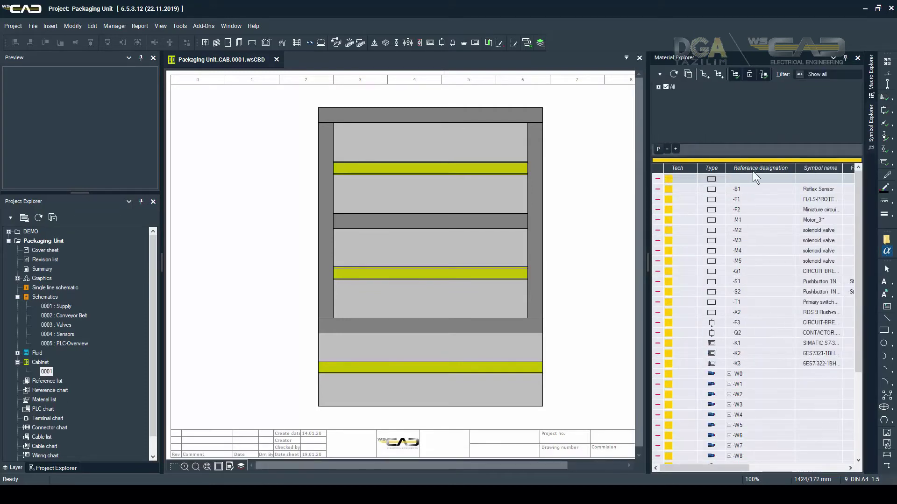
Place breaker -F2 on the upper rail and filter the list to unplaced materials.
{"action": "right_click", "coordinate": [743, 204]}
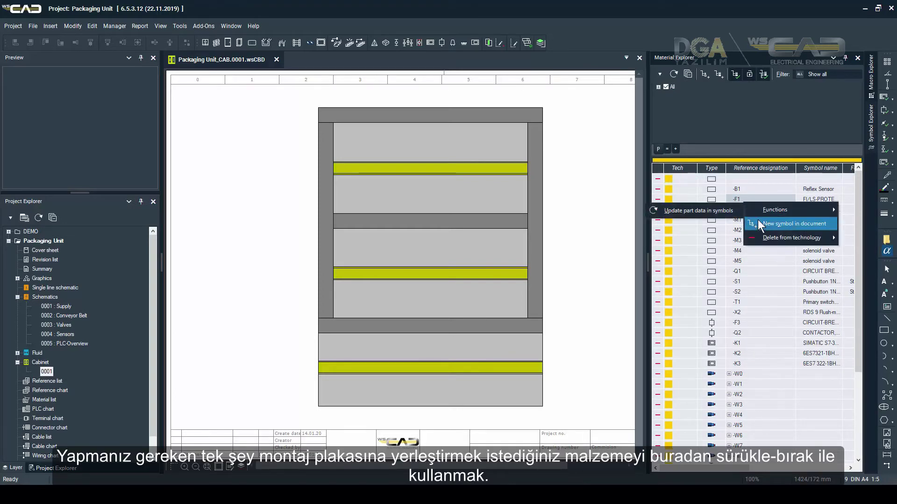
{"action": "left_click", "coordinate": [727, 219]}
{"action": "left_click_drag", "start_coordinate": [761, 210], "coordinate": [340, 168]}
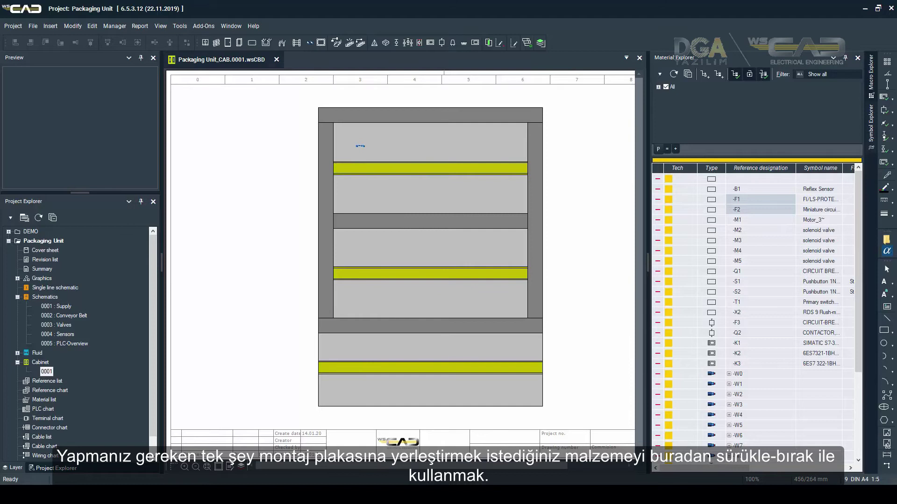
{"action": "left_click", "coordinate": [340, 168]}
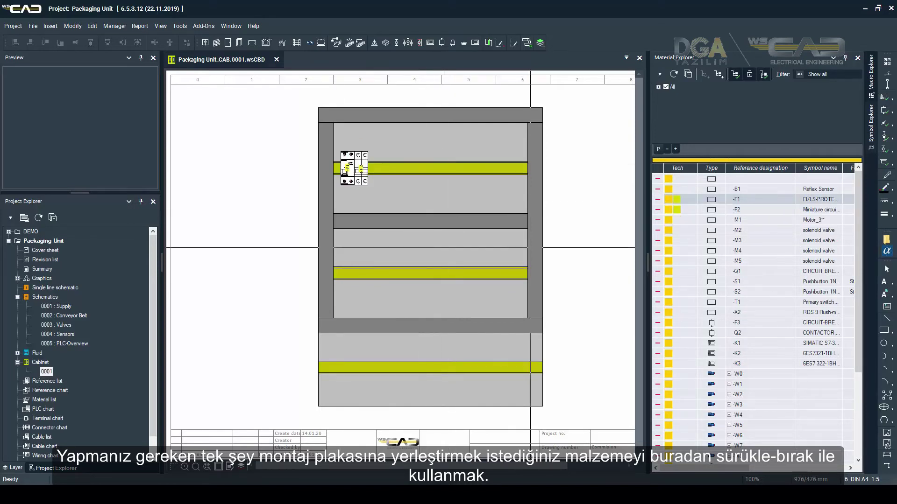
{"action": "left_click", "coordinate": [820, 74]}
{"action": "left_click", "coordinate": [819, 92]}
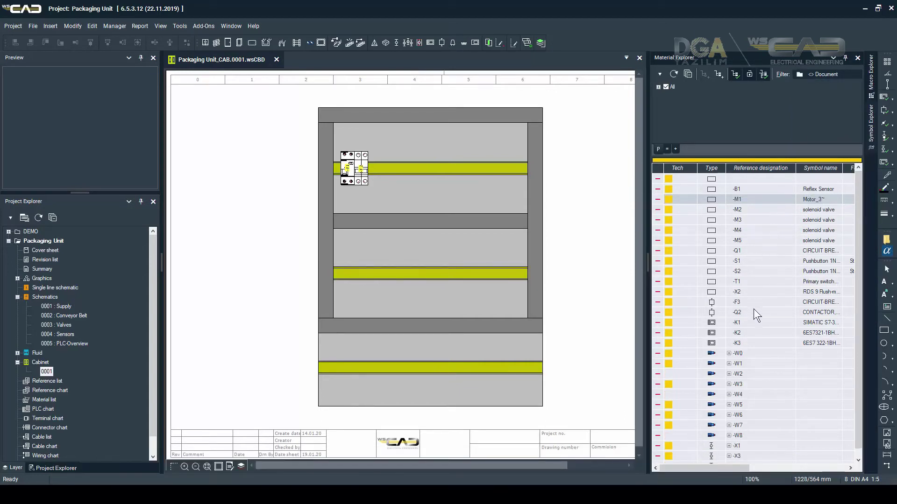
Place PLC modules -K1 to -K3 and power supply -T1 on the top rail.
{"action": "right_click", "coordinate": [745, 328]}
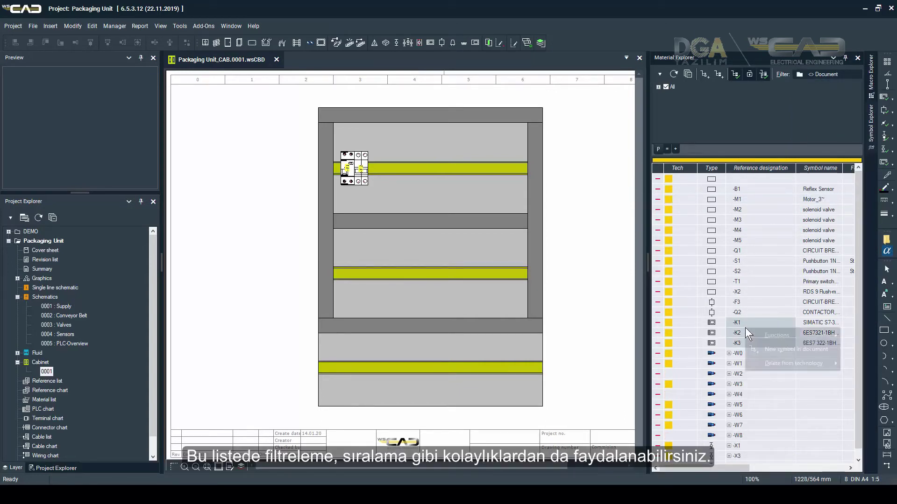
{"action": "left_click", "coordinate": [763, 347]}
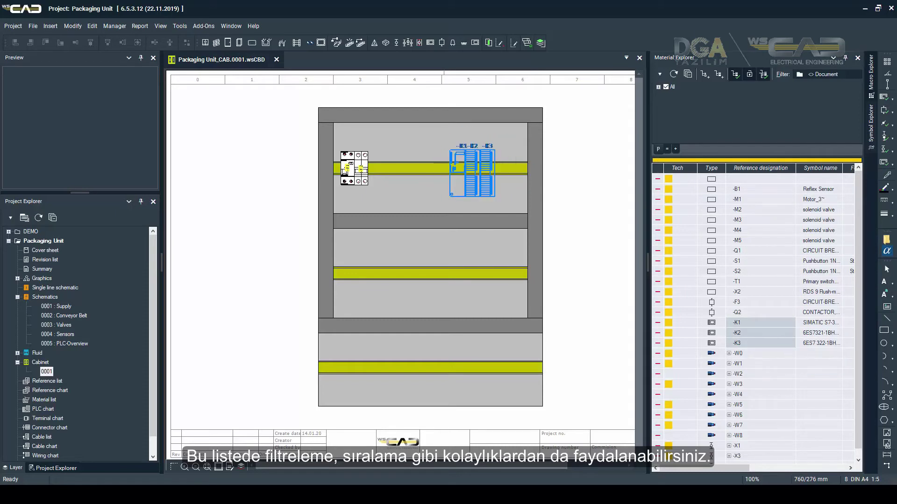
{"action": "left_click", "coordinate": [447, 168]}
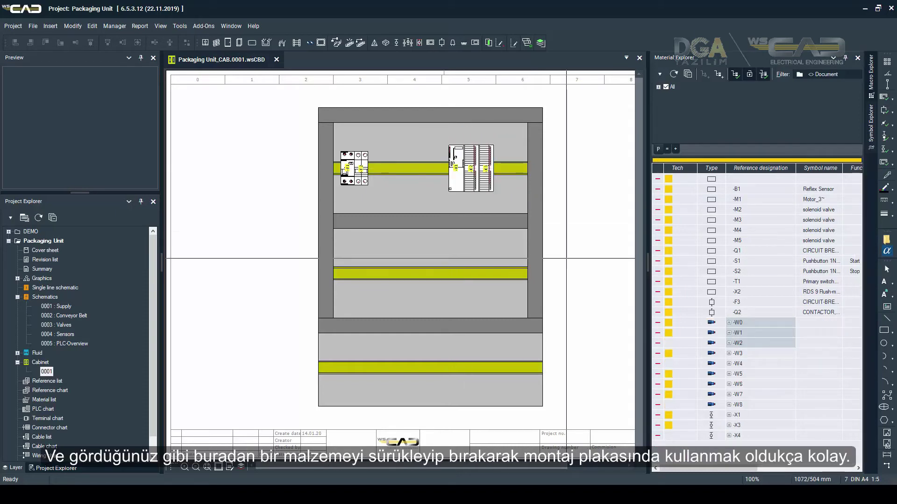
{"action": "right_click", "coordinate": [750, 278]}
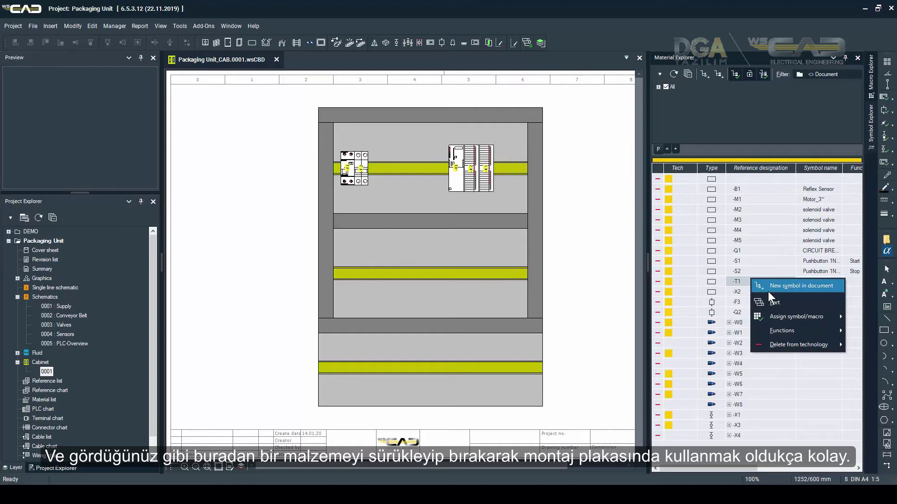
{"action": "left_click", "coordinate": [768, 287]}
{"action": "left_click", "coordinate": [398, 168]}
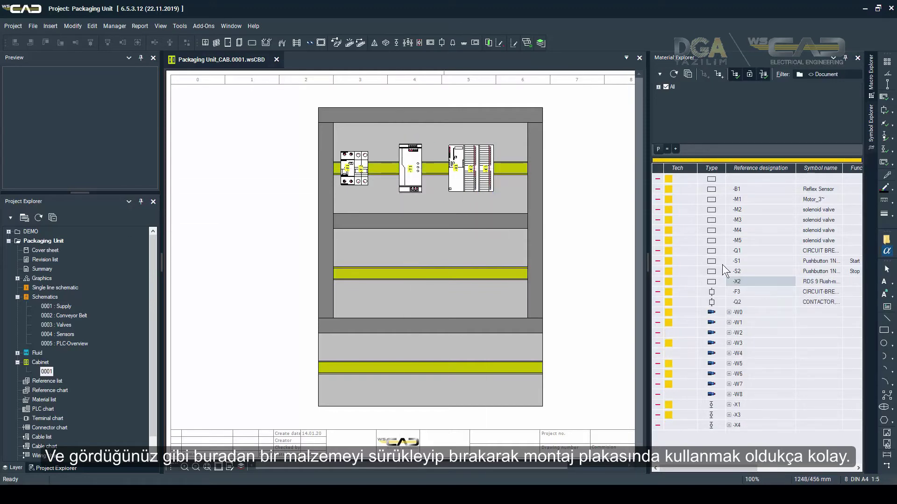
Place breaker -Q1 and contactor -Q2 on the middle rail.
{"action": "right_click", "coordinate": [737, 251]}
{"action": "left_click", "coordinate": [767, 257]}
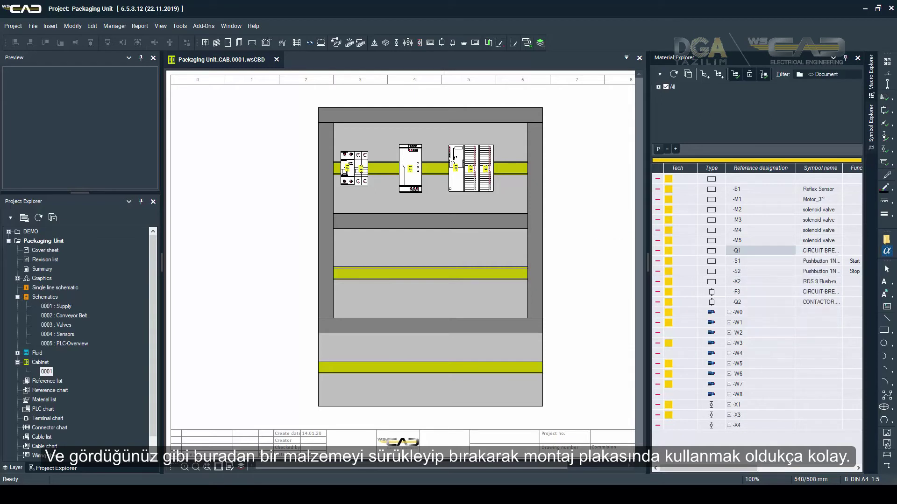
{"action": "left_click_drag", "start_coordinate": [737, 251], "coordinate": [341, 272]}
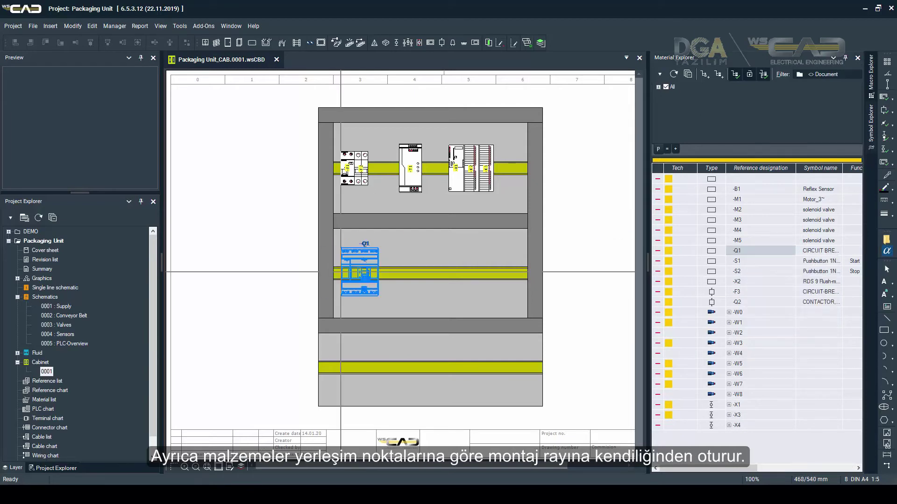
{"action": "left_click", "coordinate": [340, 272]}
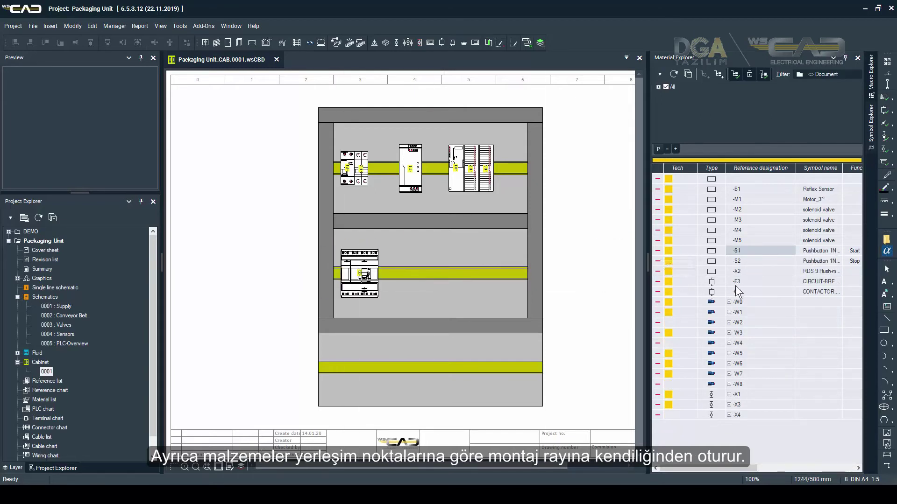
{"action": "right_click", "coordinate": [746, 291]}
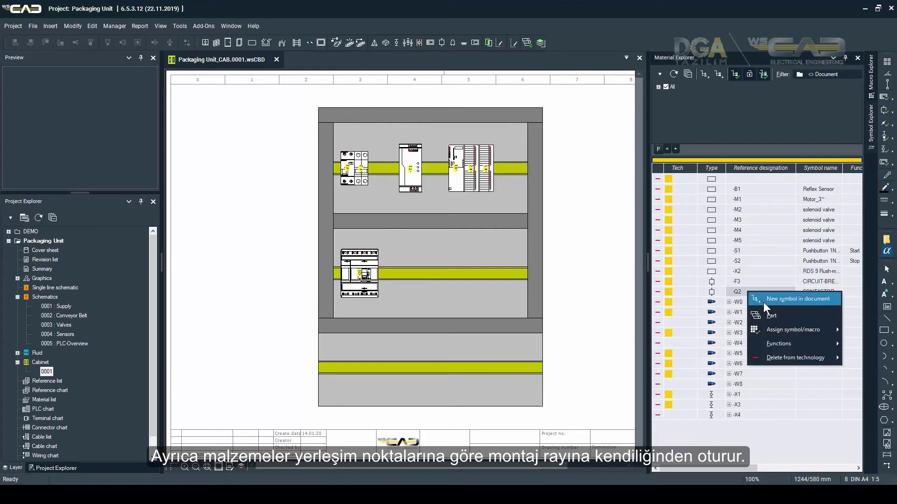
{"action": "left_click", "coordinate": [769, 302]}
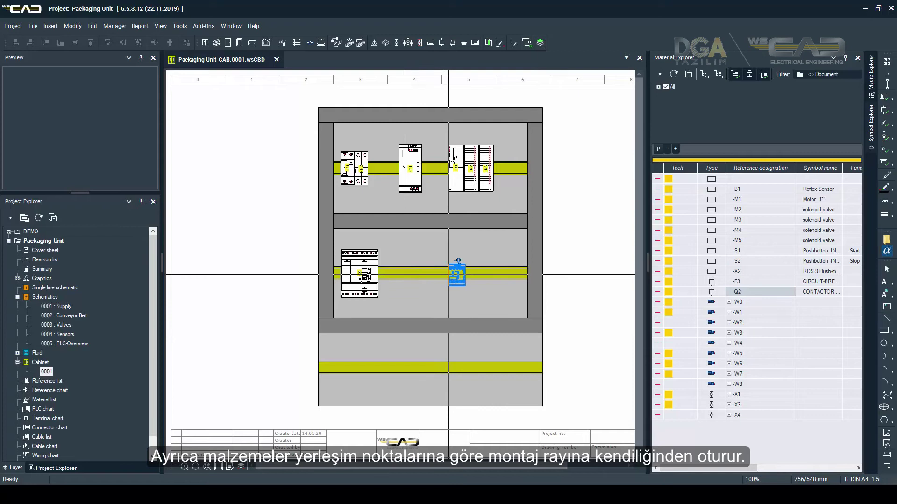
{"action": "left_click", "coordinate": [456, 272]}
Place breaker -F3 beside -Q2 and pick up terminal strip -X2 for placement.
{"action": "right_click", "coordinate": [743, 283]}
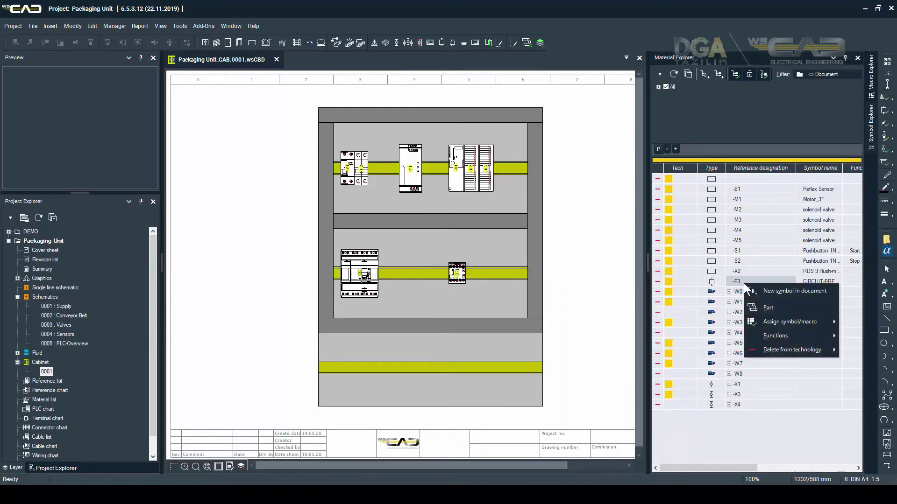
{"action": "left_click", "coordinate": [762, 294]}
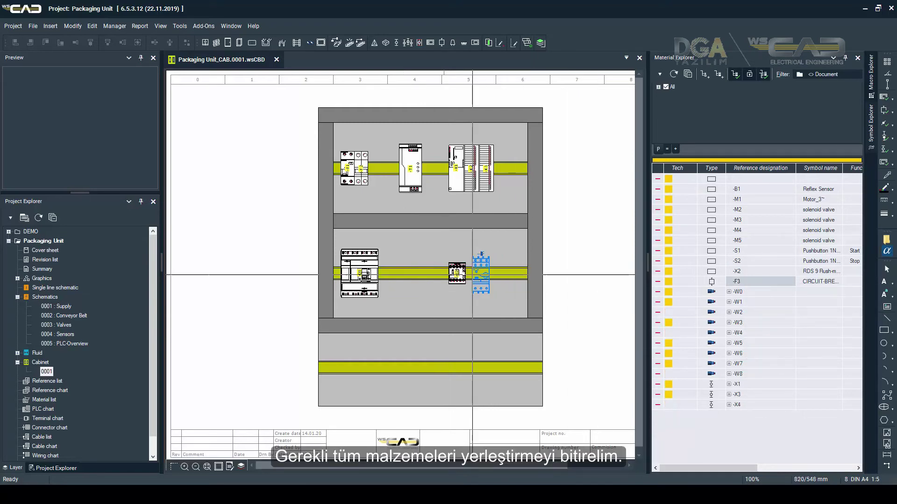
{"action": "left_click", "coordinate": [464, 273]}
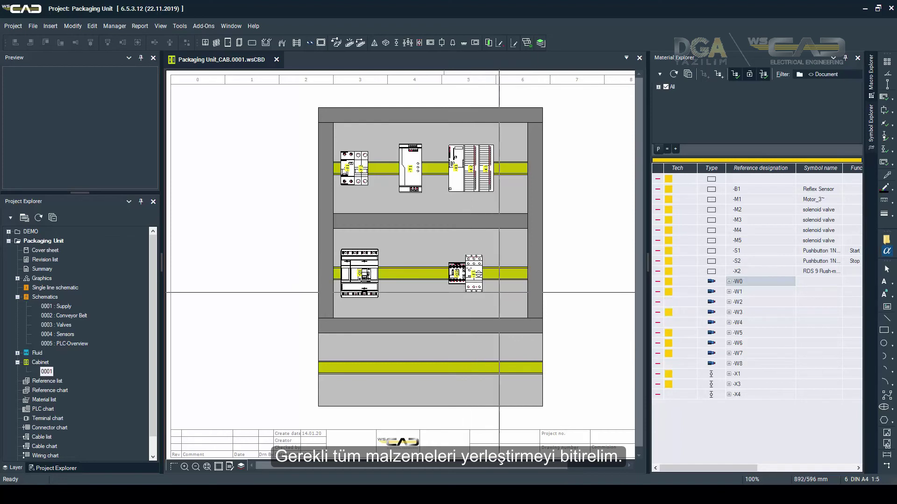
{"action": "right_click", "coordinate": [739, 271]}
{"action": "left_click", "coordinate": [759, 282]}
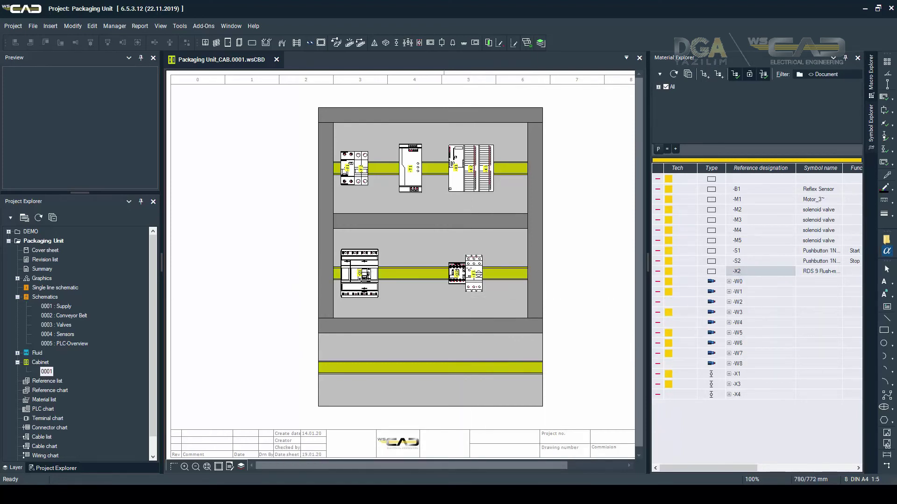
Drop -X2 on the bottom rail, then place terminal strips -X1, -X3 and -X4 there.
{"action": "left_click", "coordinate": [437, 360]}
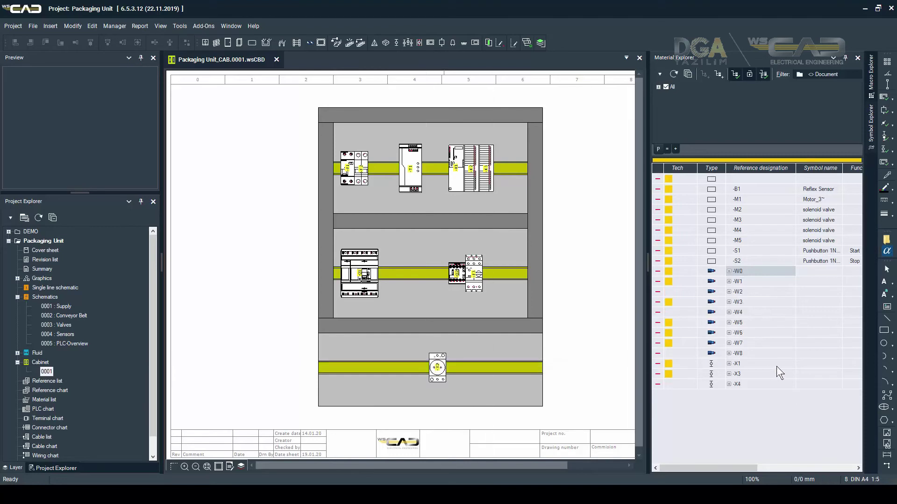
{"action": "right_click", "coordinate": [749, 371]}
{"action": "left_click", "coordinate": [764, 372]}
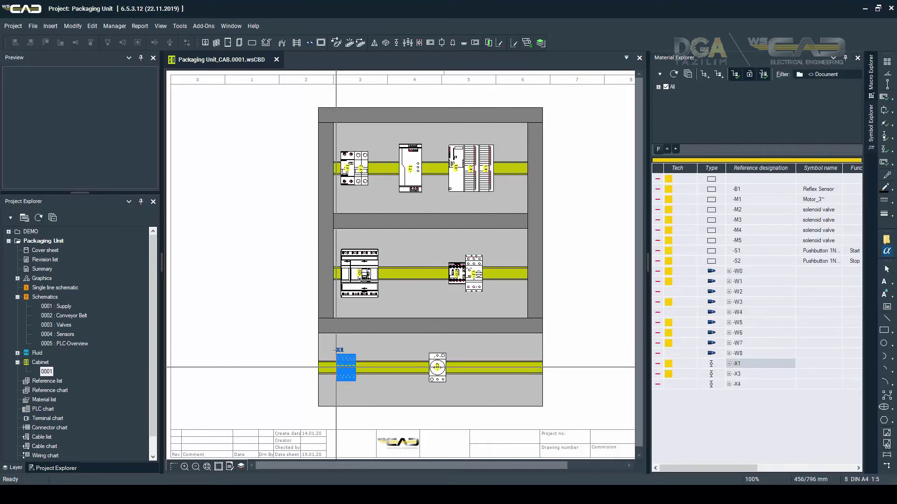
{"action": "left_click", "coordinate": [336, 368]}
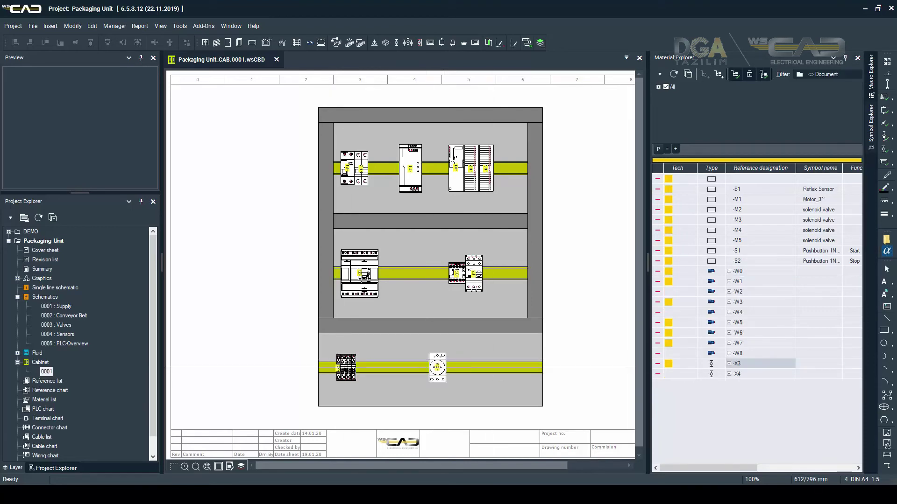
{"action": "right_click", "coordinate": [748, 367]}
{"action": "left_click", "coordinate": [756, 371]}
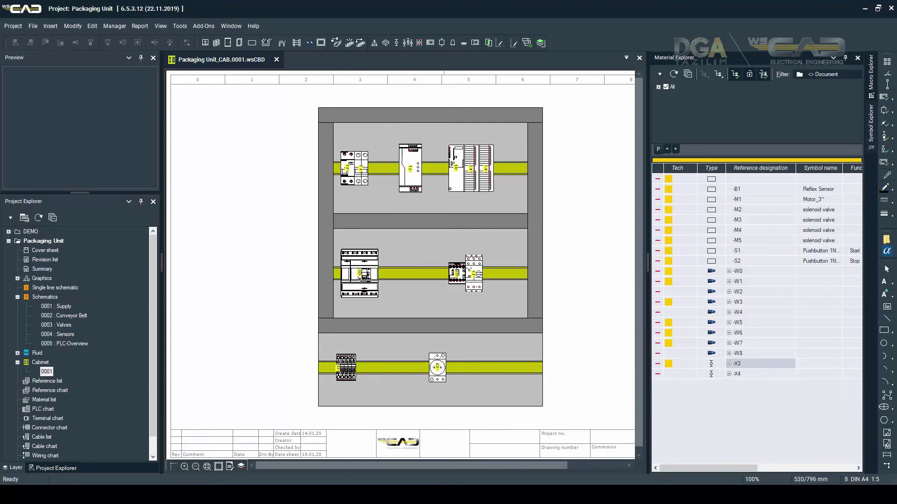
{"action": "left_click", "coordinate": [362, 367]}
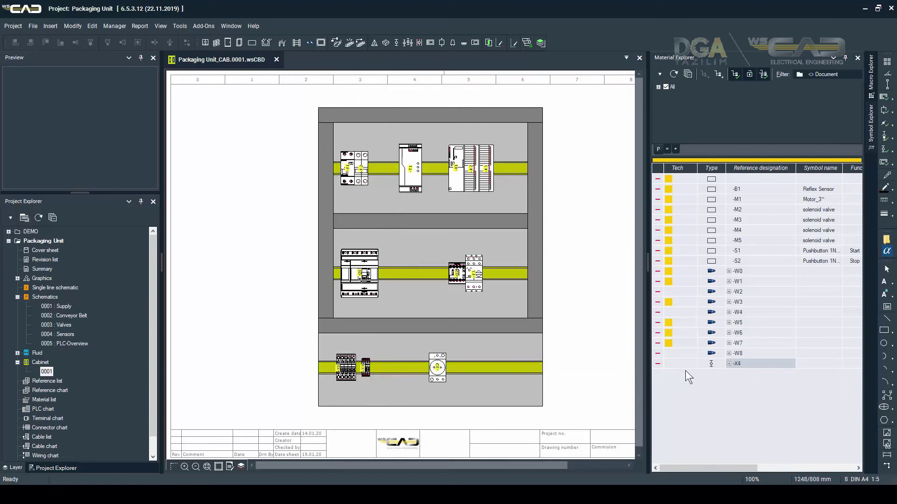
{"action": "right_click", "coordinate": [742, 369]}
{"action": "left_click", "coordinate": [757, 373]}
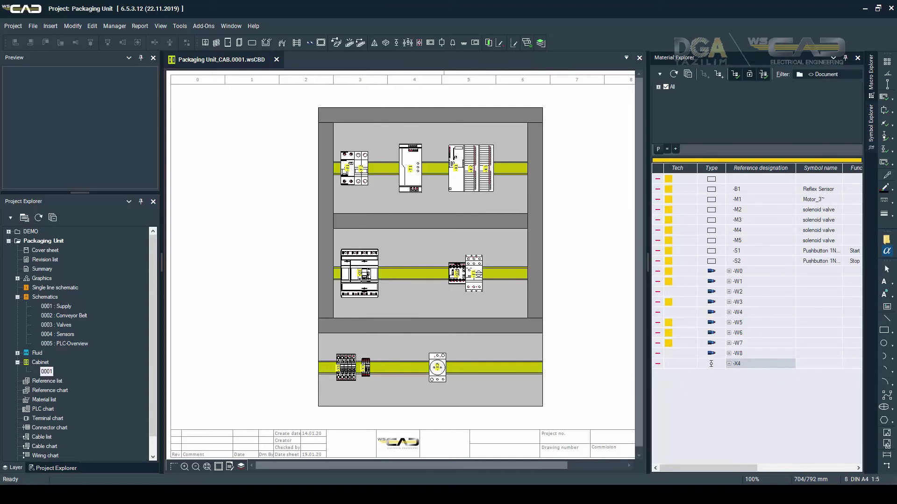
{"action": "left_click", "coordinate": [378, 366]}
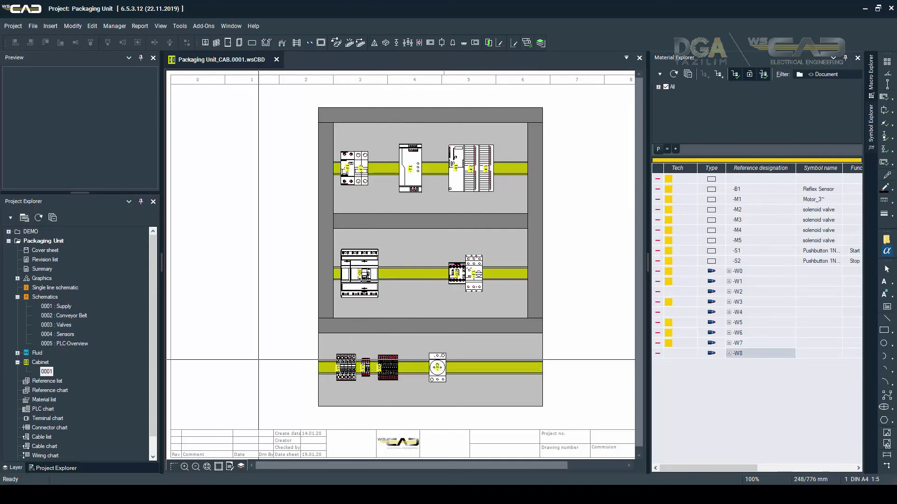
Auto-hide Material Explorer, display the wire routing, and select all cabinet objects.
{"action": "left_click", "coordinate": [846, 59]}
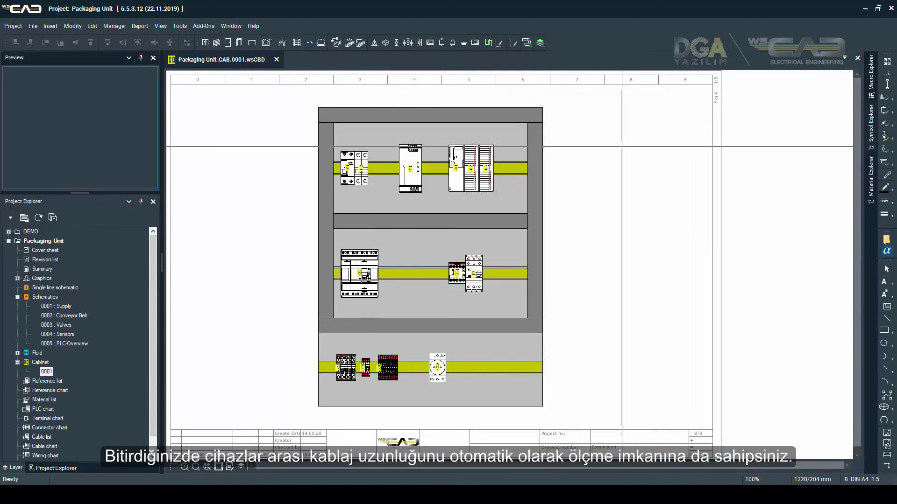
{"action": "left_click", "coordinate": [513, 43]}
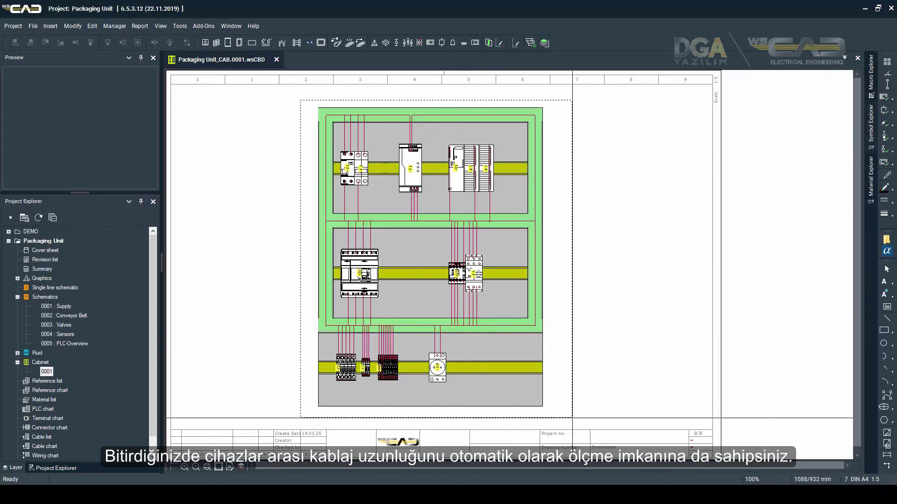
{"action": "key", "text": "ctrl+a"}
Show the cabinet elements in 3D and orbit to an angled view of the rail-mounted devices.
{"action": "left_click", "coordinate": [544, 41]}
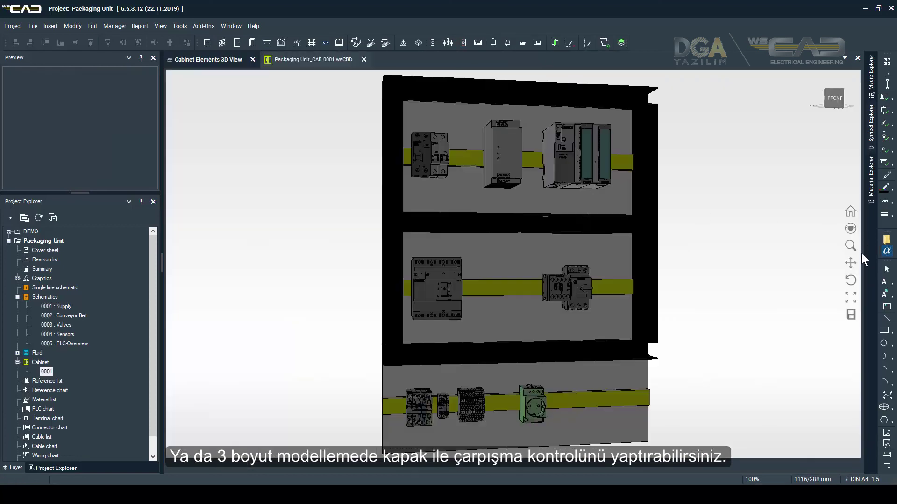
{"action": "left_click", "coordinate": [849, 280]}
{"action": "mouse_move", "coordinate": [595, 319]}
{"action": "left_mouse_down"}
{"action": "mouse_move", "coordinate": [534, 301]}
{"action": "mouse_move", "coordinate": [675, 259]}
{"action": "left_mouse_up"}
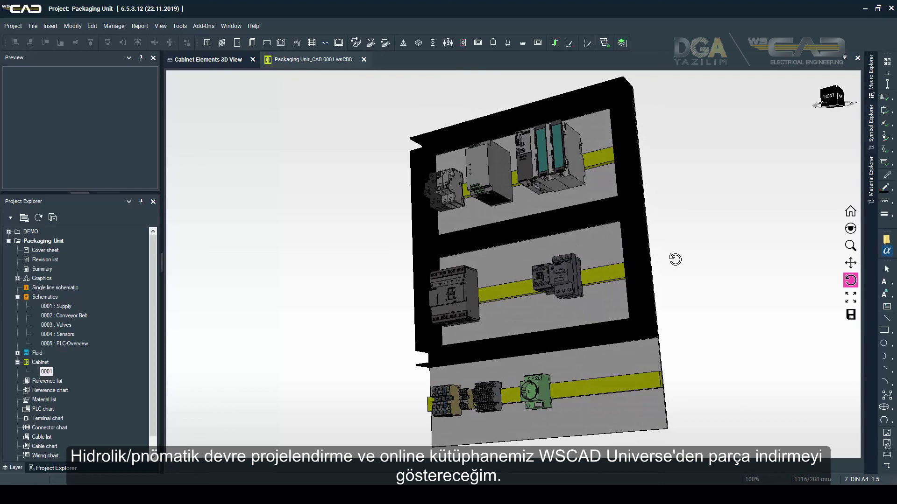